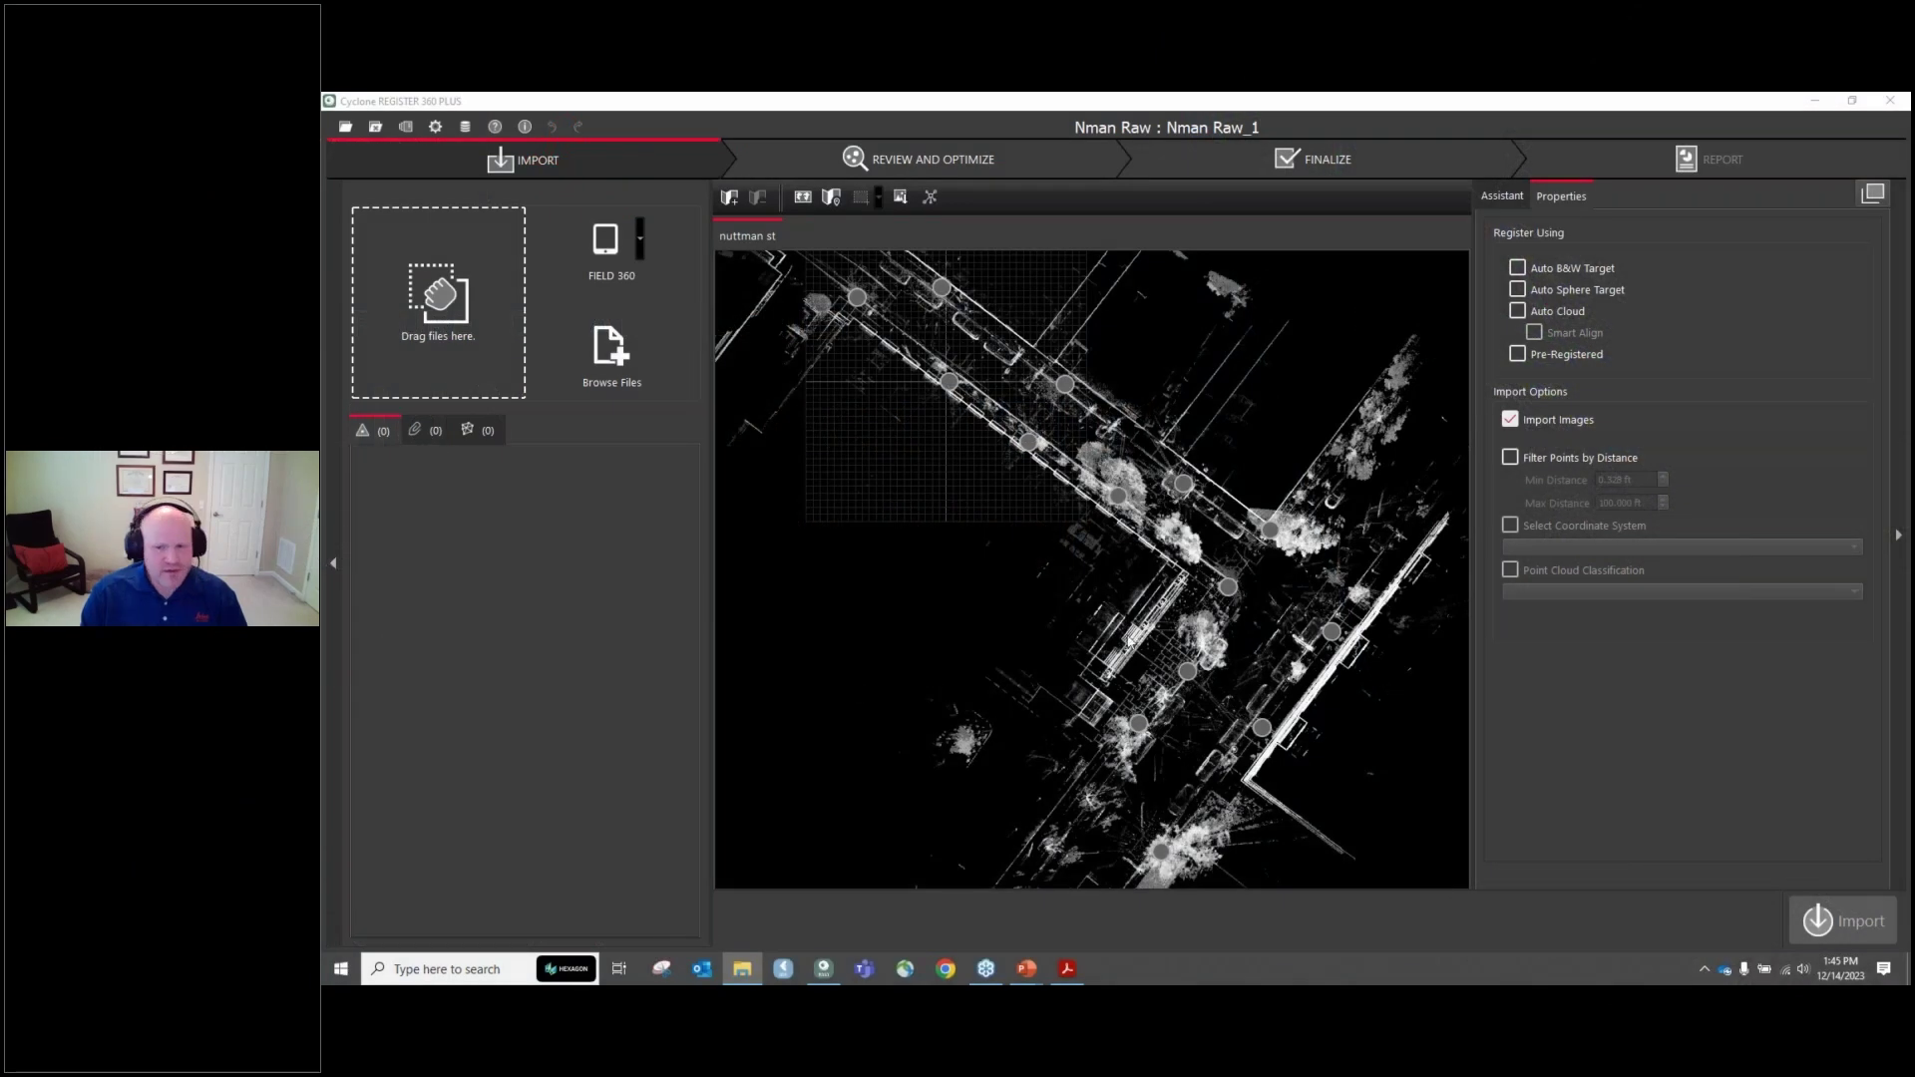
# Step: In Review and Optimize, unlock all 20 Bundle 1 links and re-optimize to a 0.022 ft bundle error
pyautogui.click(965, 178)
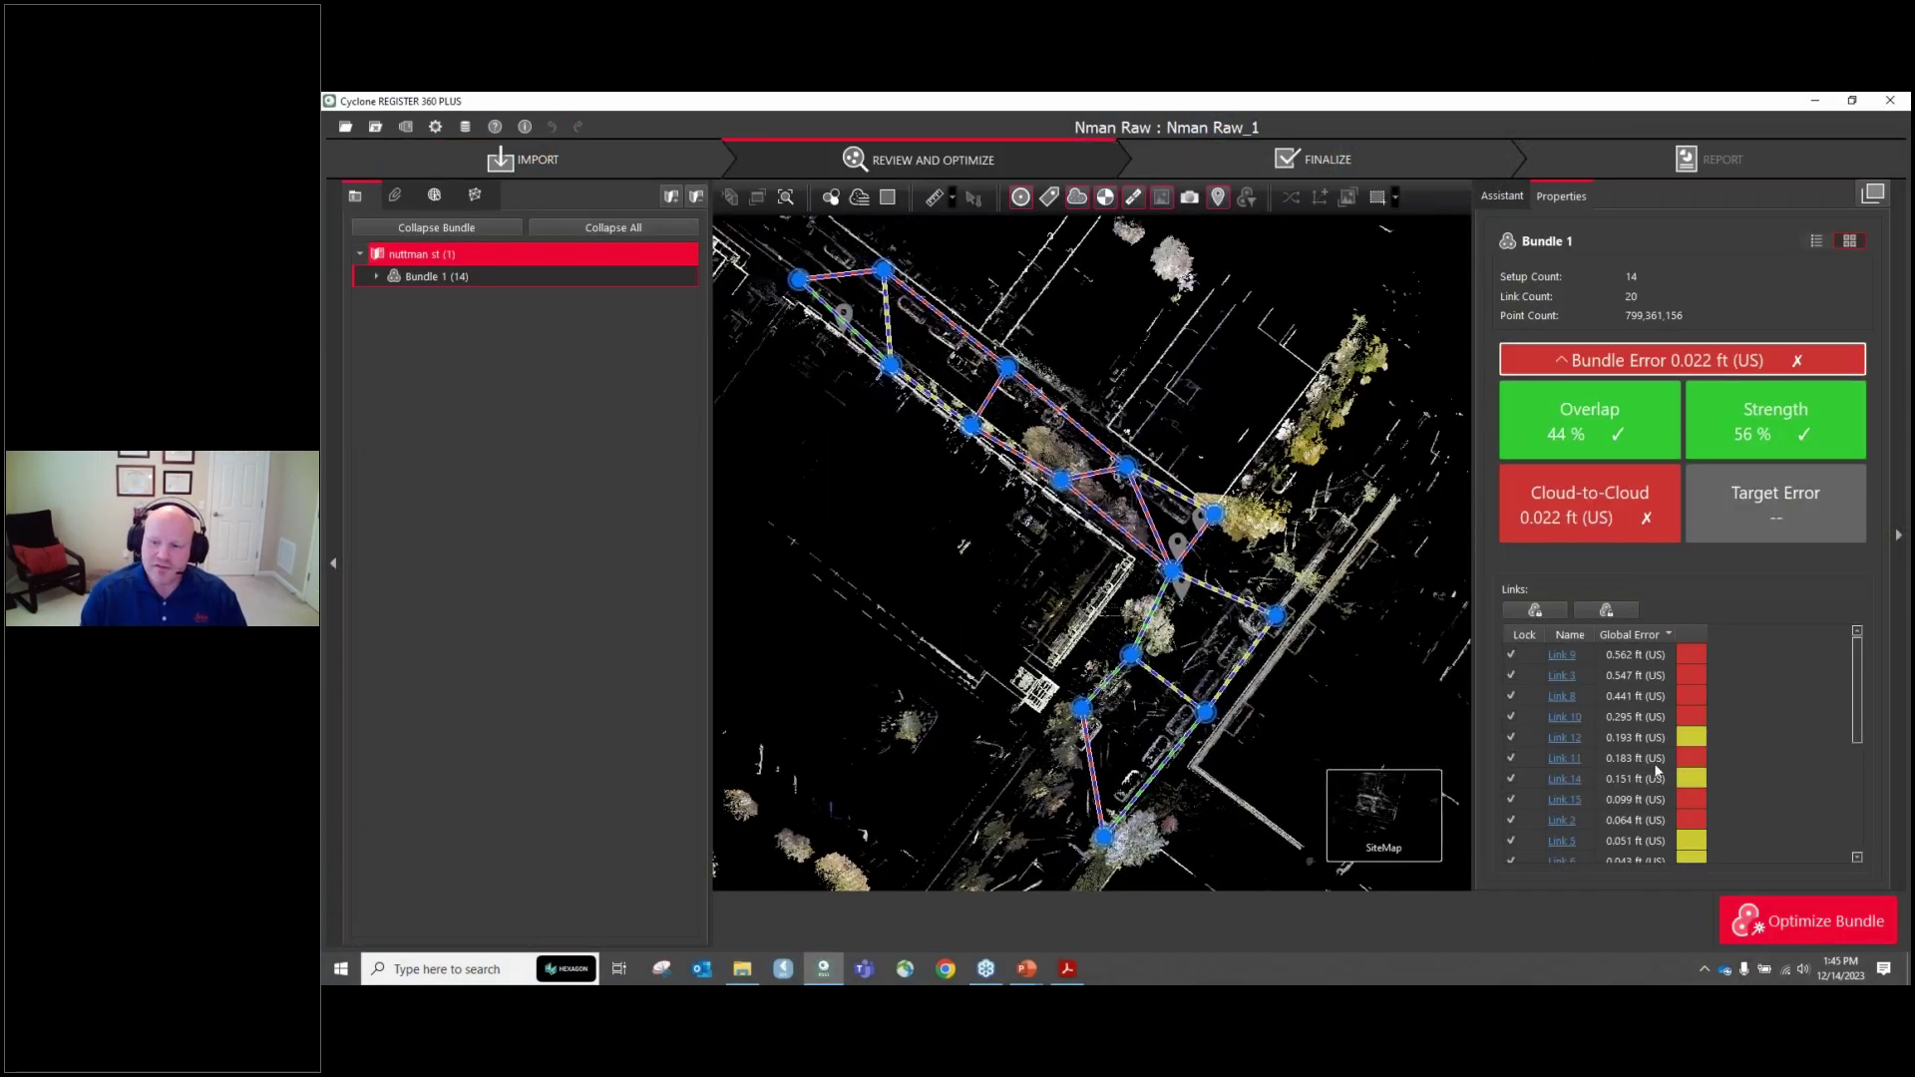
pyautogui.click(1606, 610)
pyautogui.click(1788, 923)
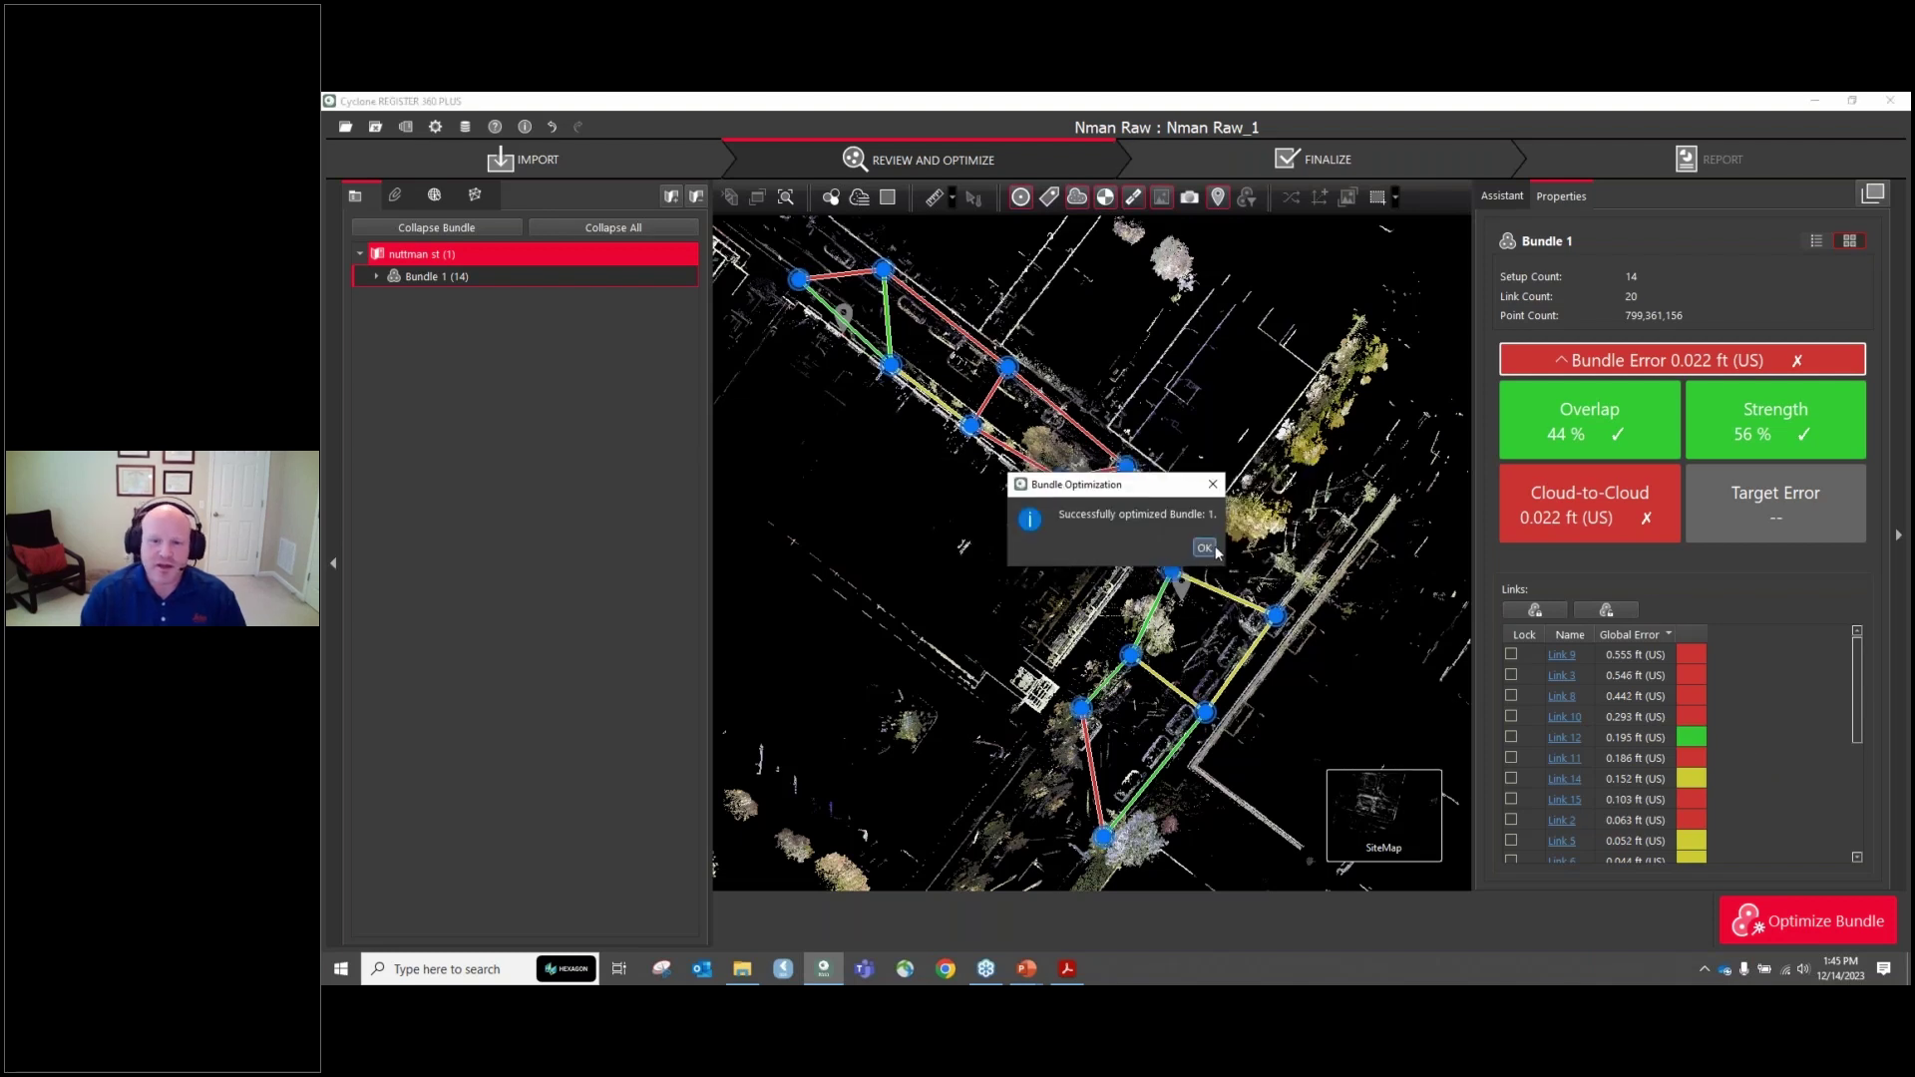
pyautogui.click(1205, 548)
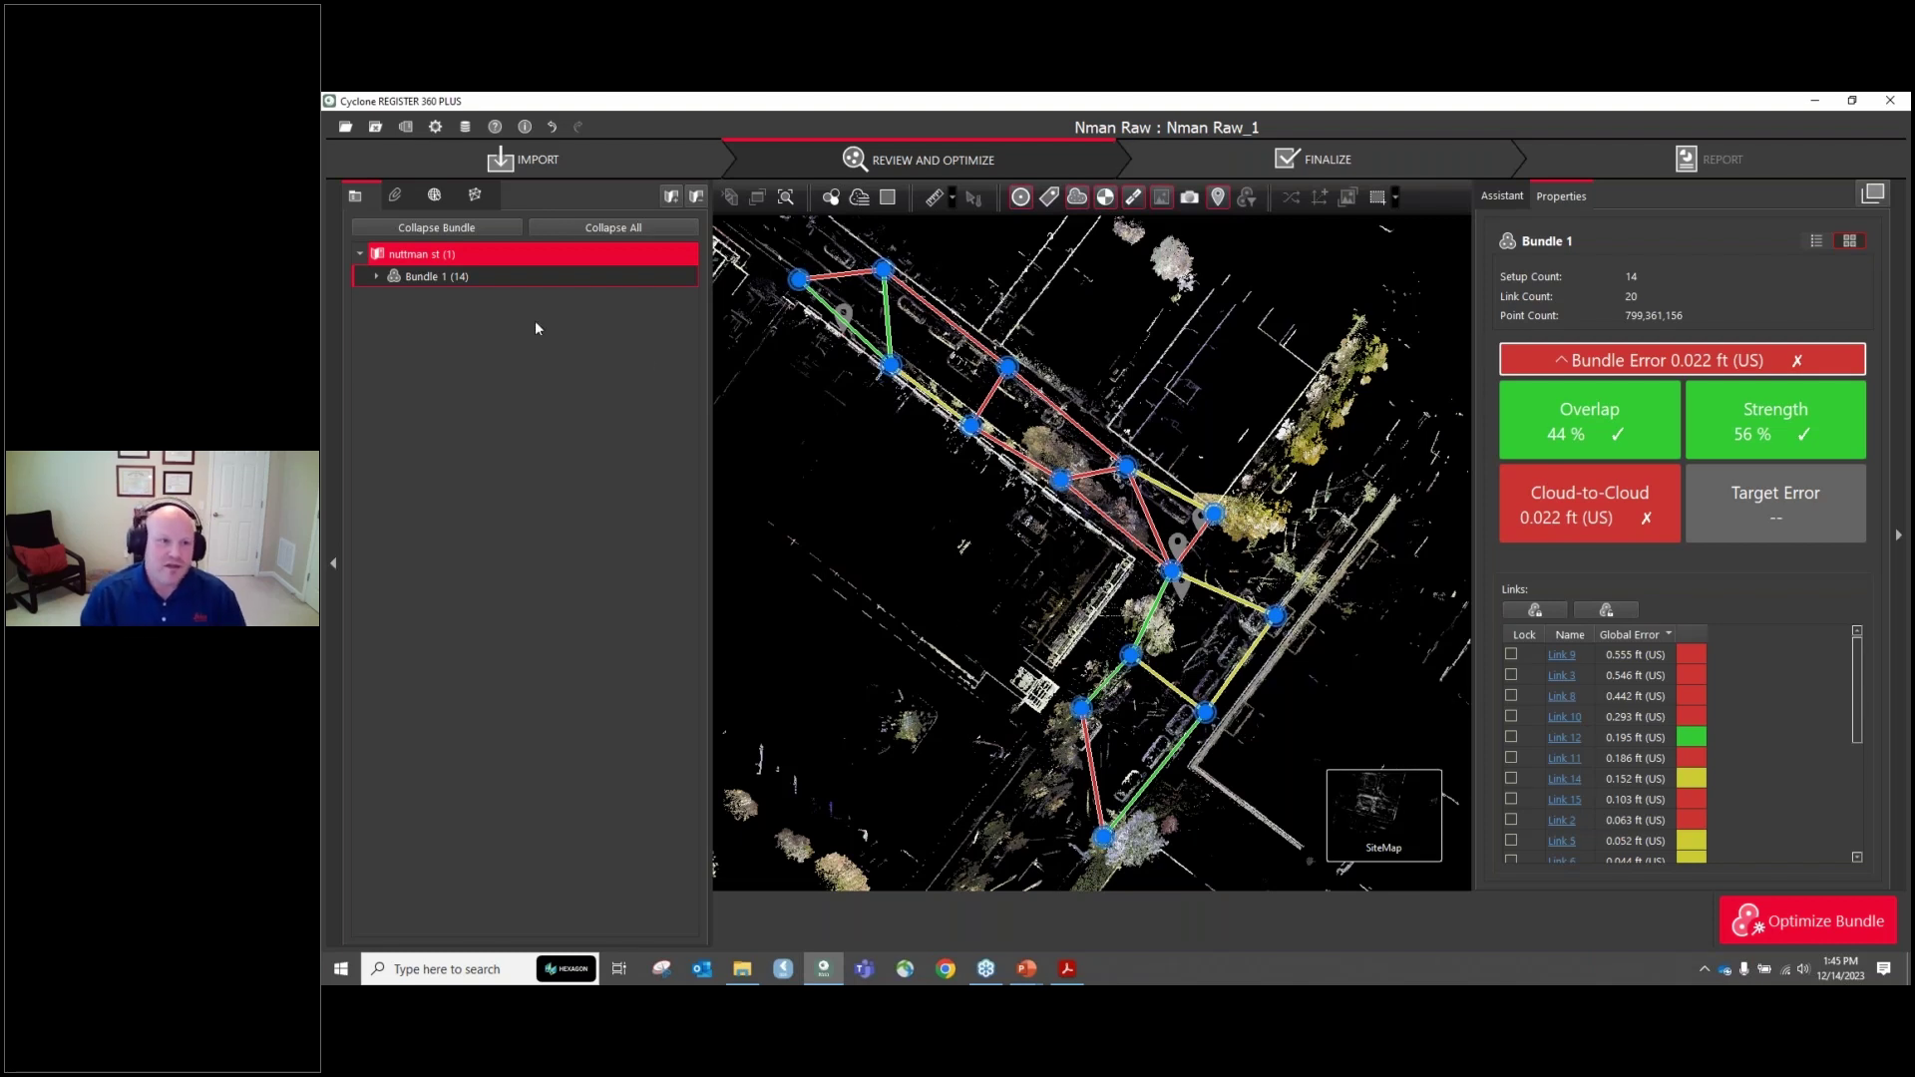
# Step: Expand Bundle 1 and show Setup 001's properties: 27,657,517 points, leveled, with its panorama
pyautogui.click(377, 276)
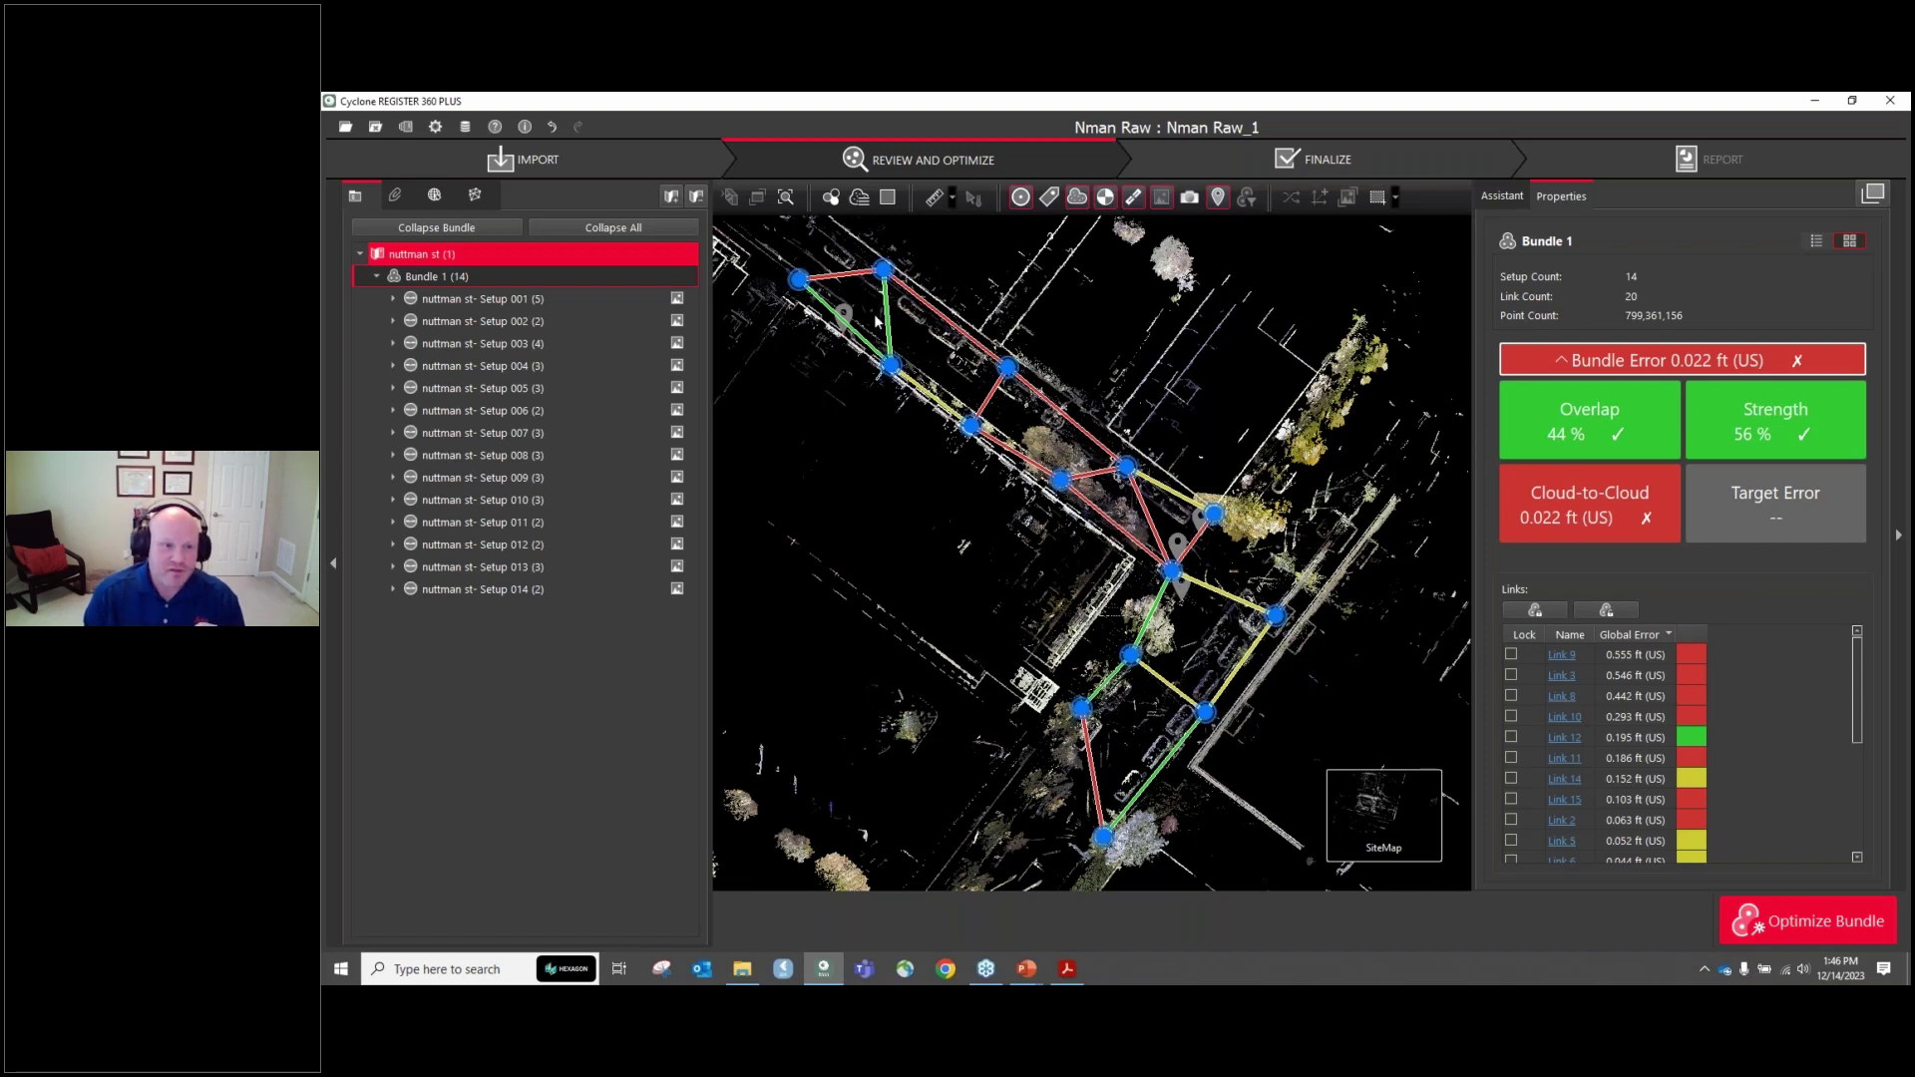
pyautogui.click(509, 299)
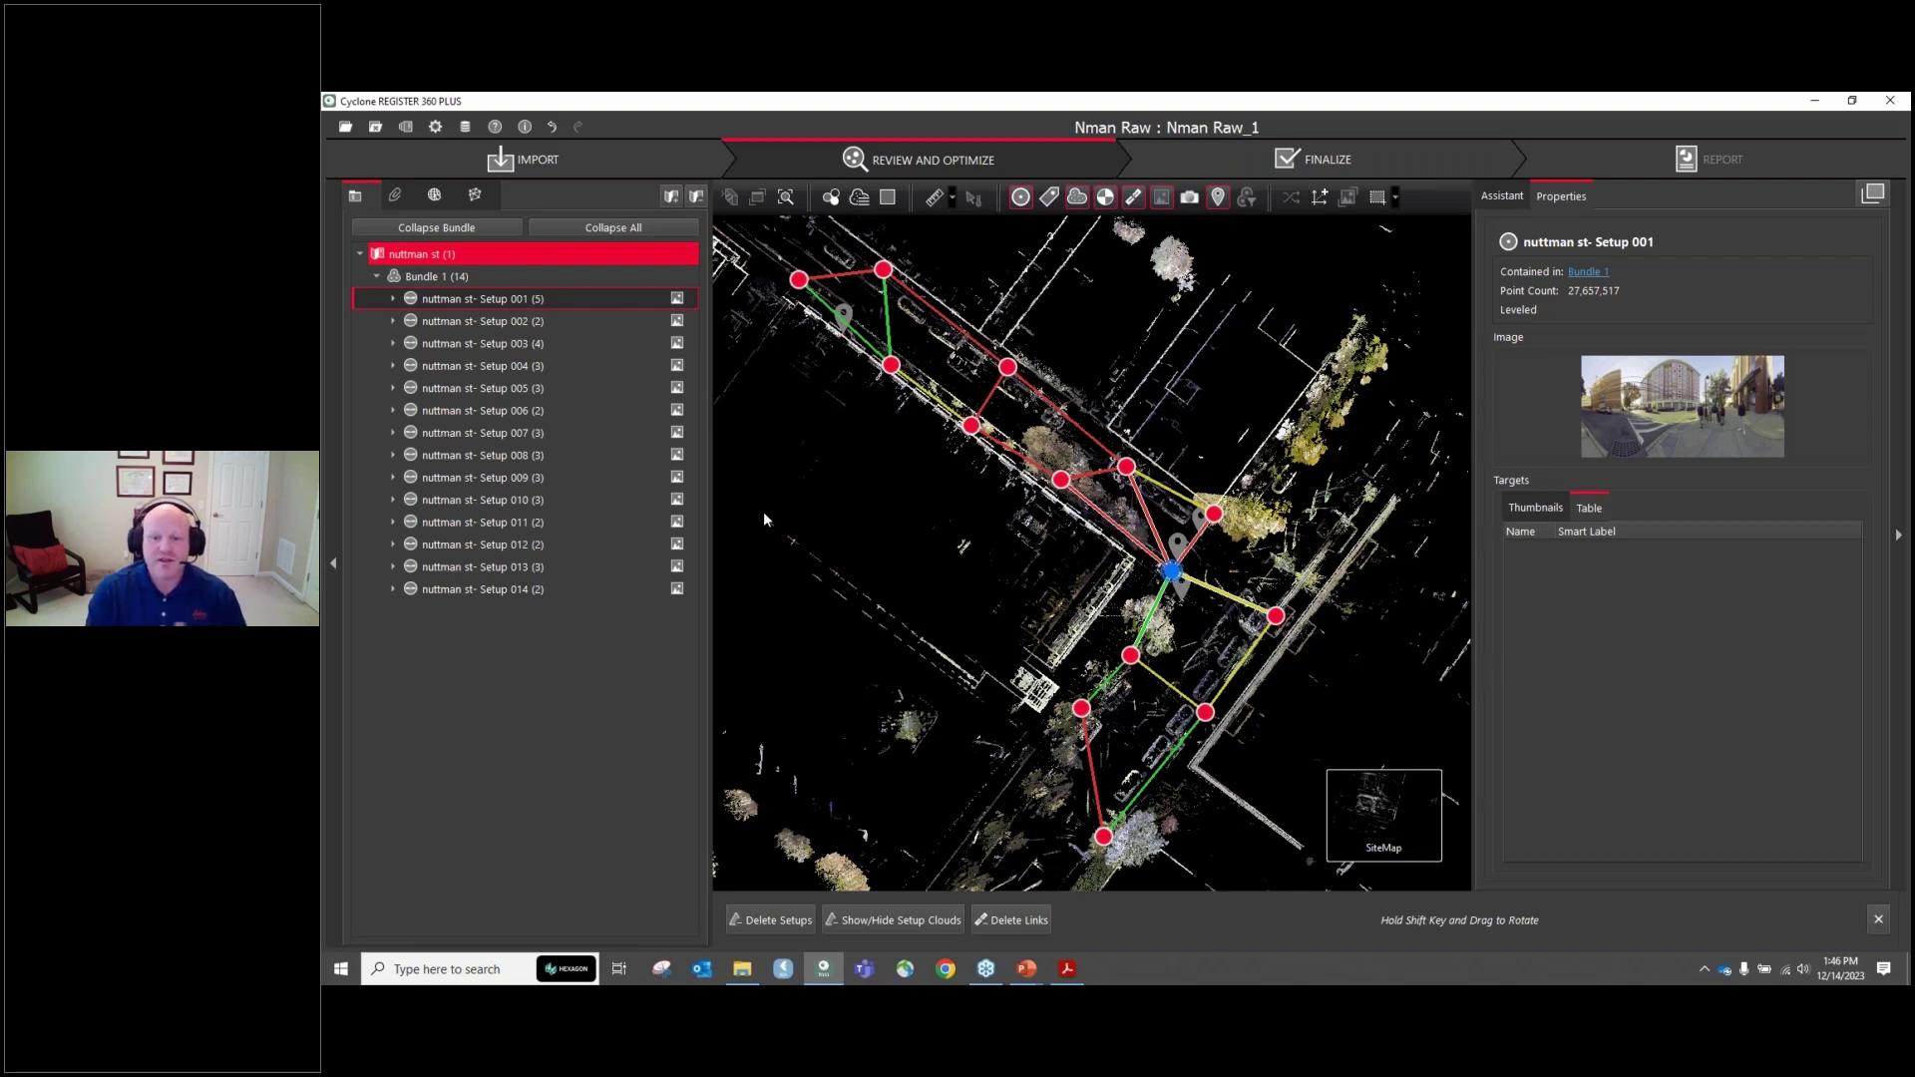
# Step: Reselect Bundle 1, tilt the cloud obliquely, and slice it 0–6.562 ft along Z with TruSlicer
pyautogui.click(431, 276)
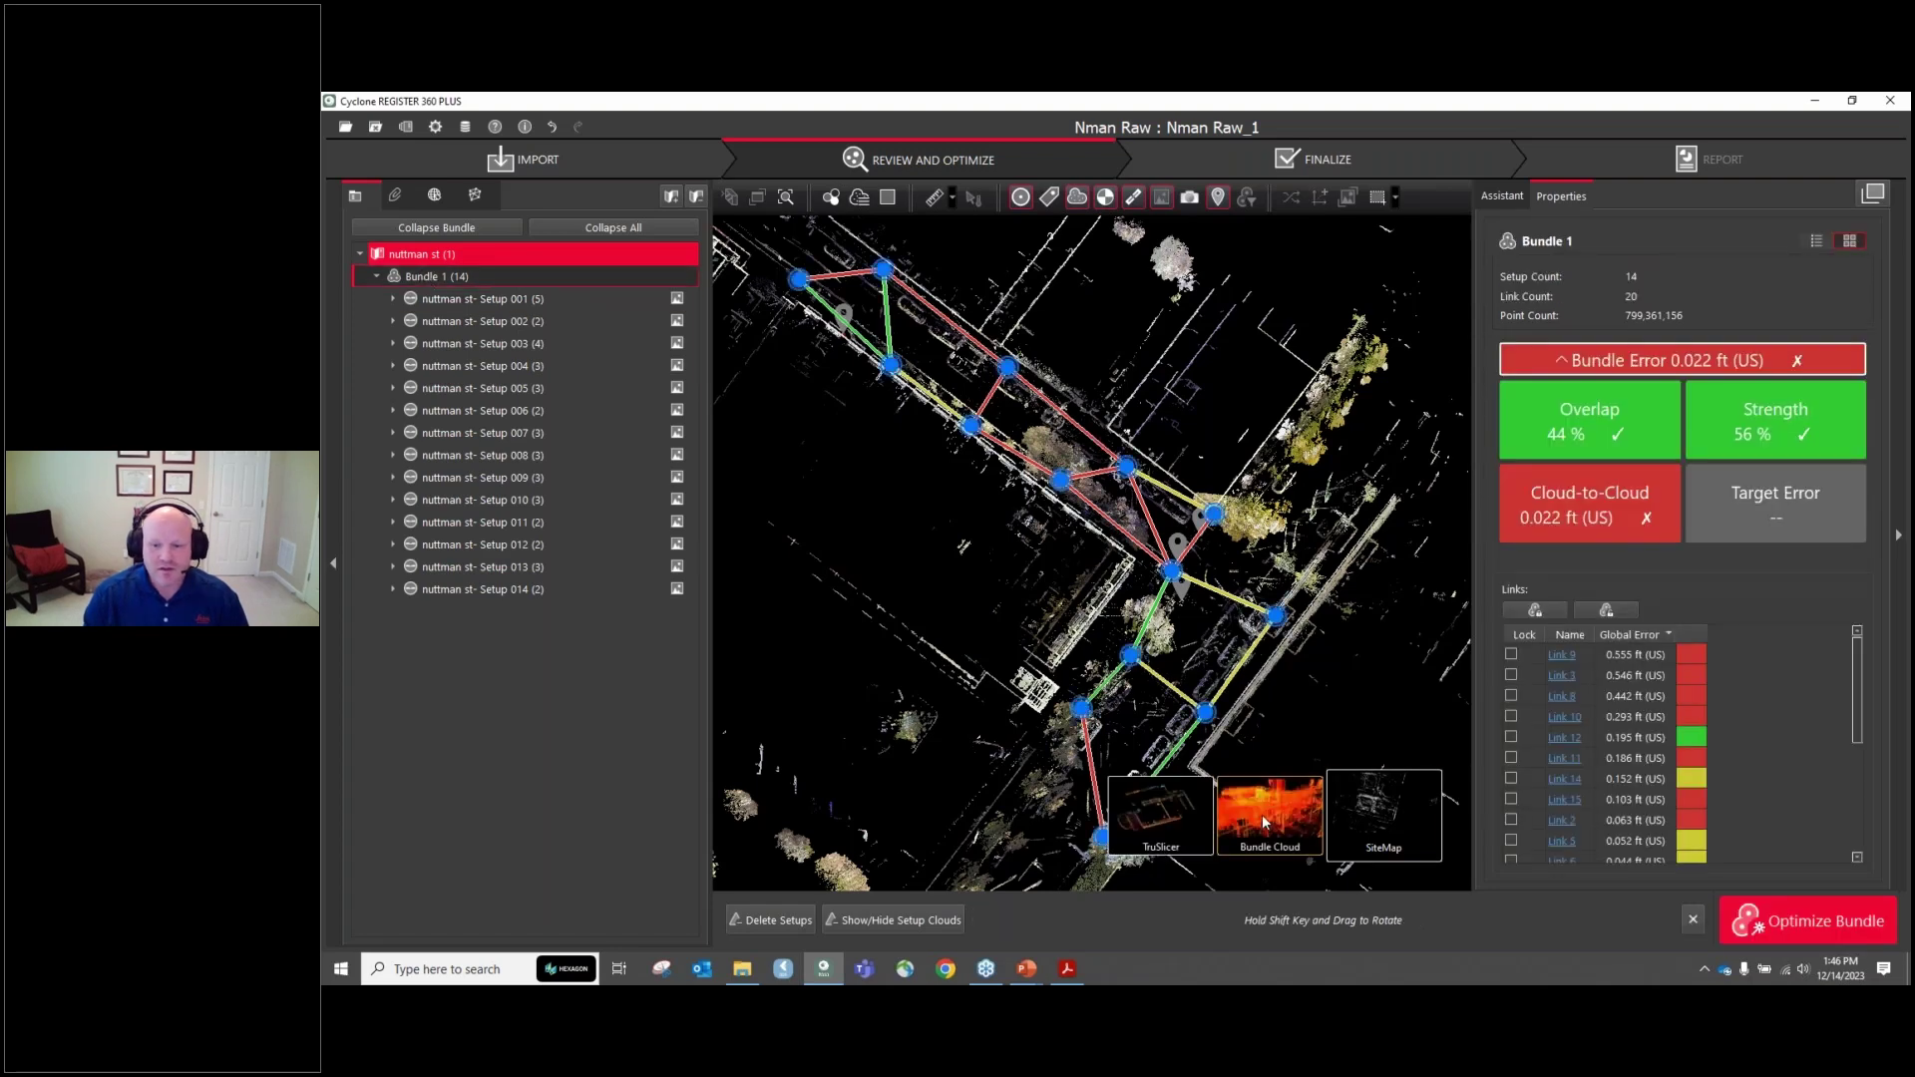
pyautogui.keyDown('shift'); pyautogui.moveTo(1207, 554); pyautogui.dragTo(1252, 598); pyautogui.keyUp('shift')
pyautogui.moveTo(1237, 810)
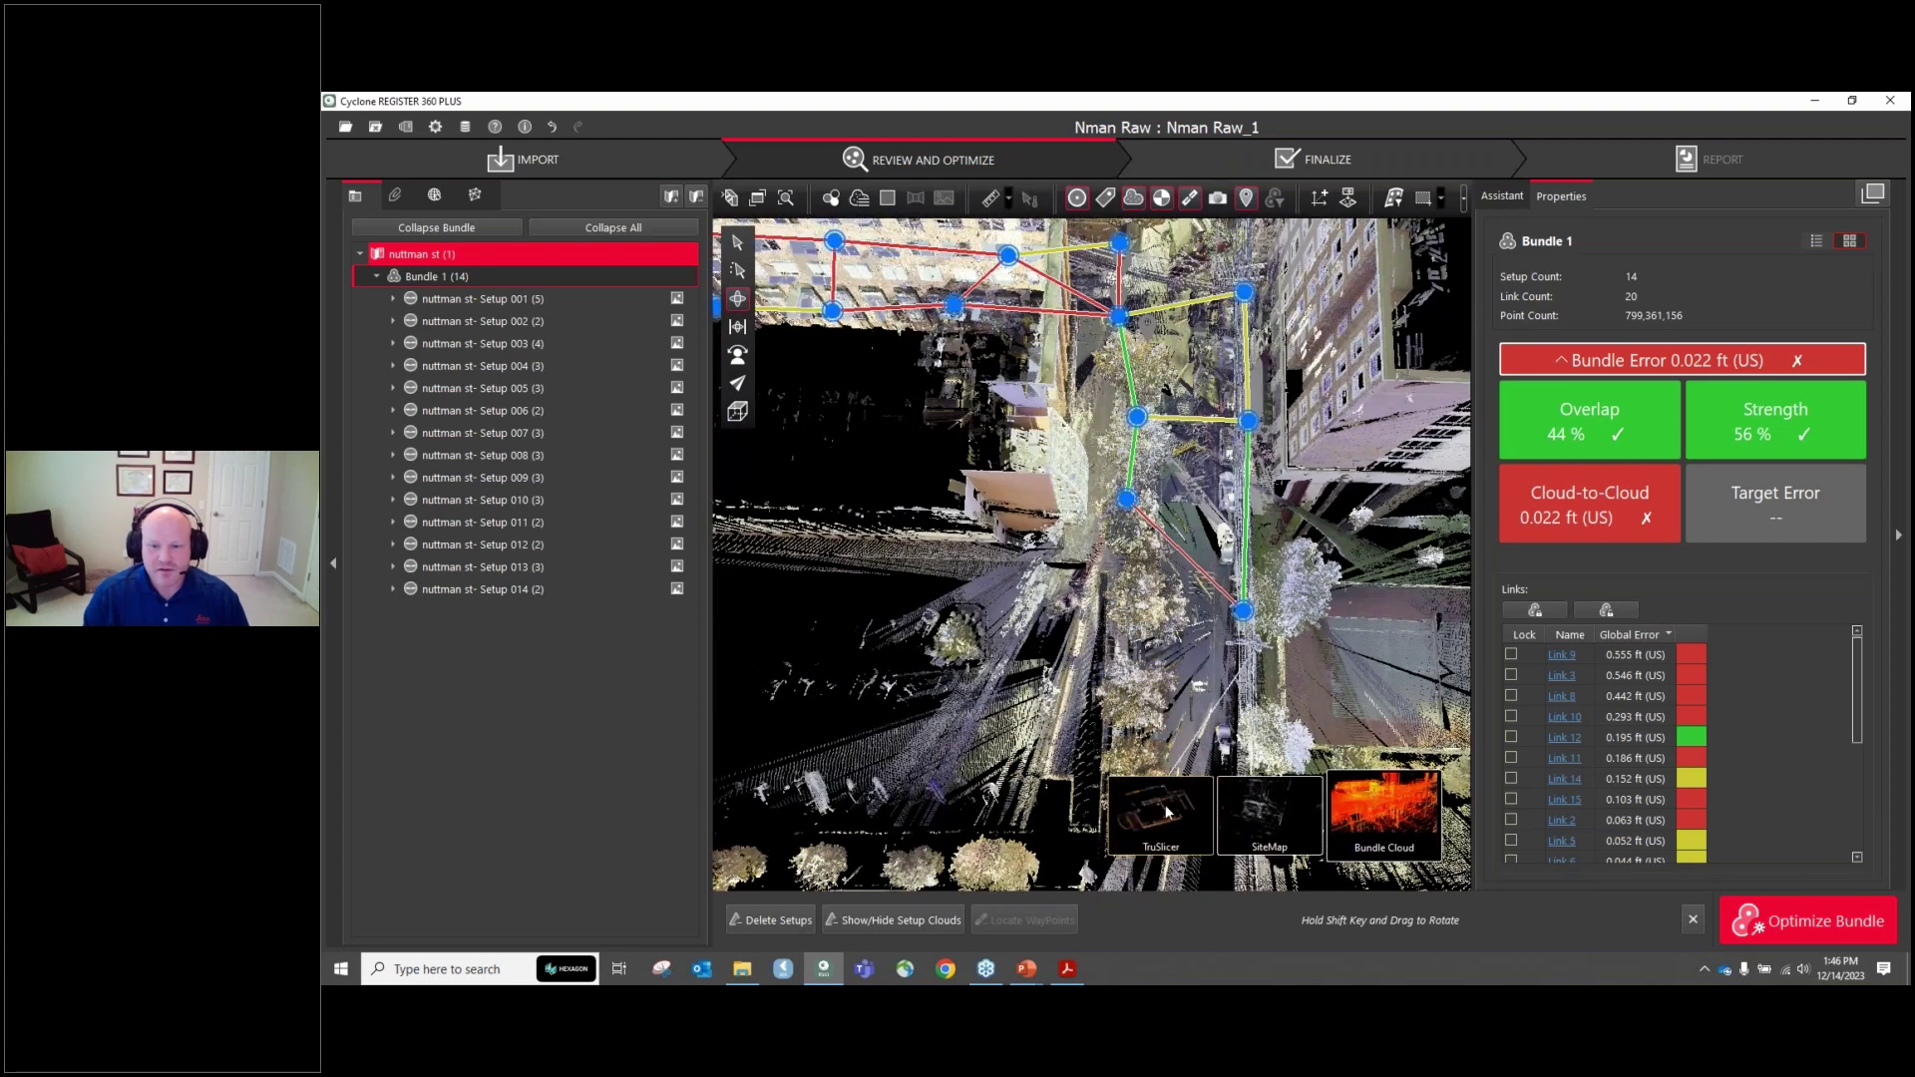
pyautogui.keyDown('shift'); pyautogui.moveTo(1267, 814); pyautogui.dragTo(1250, 575); pyautogui.keyUp('shift')
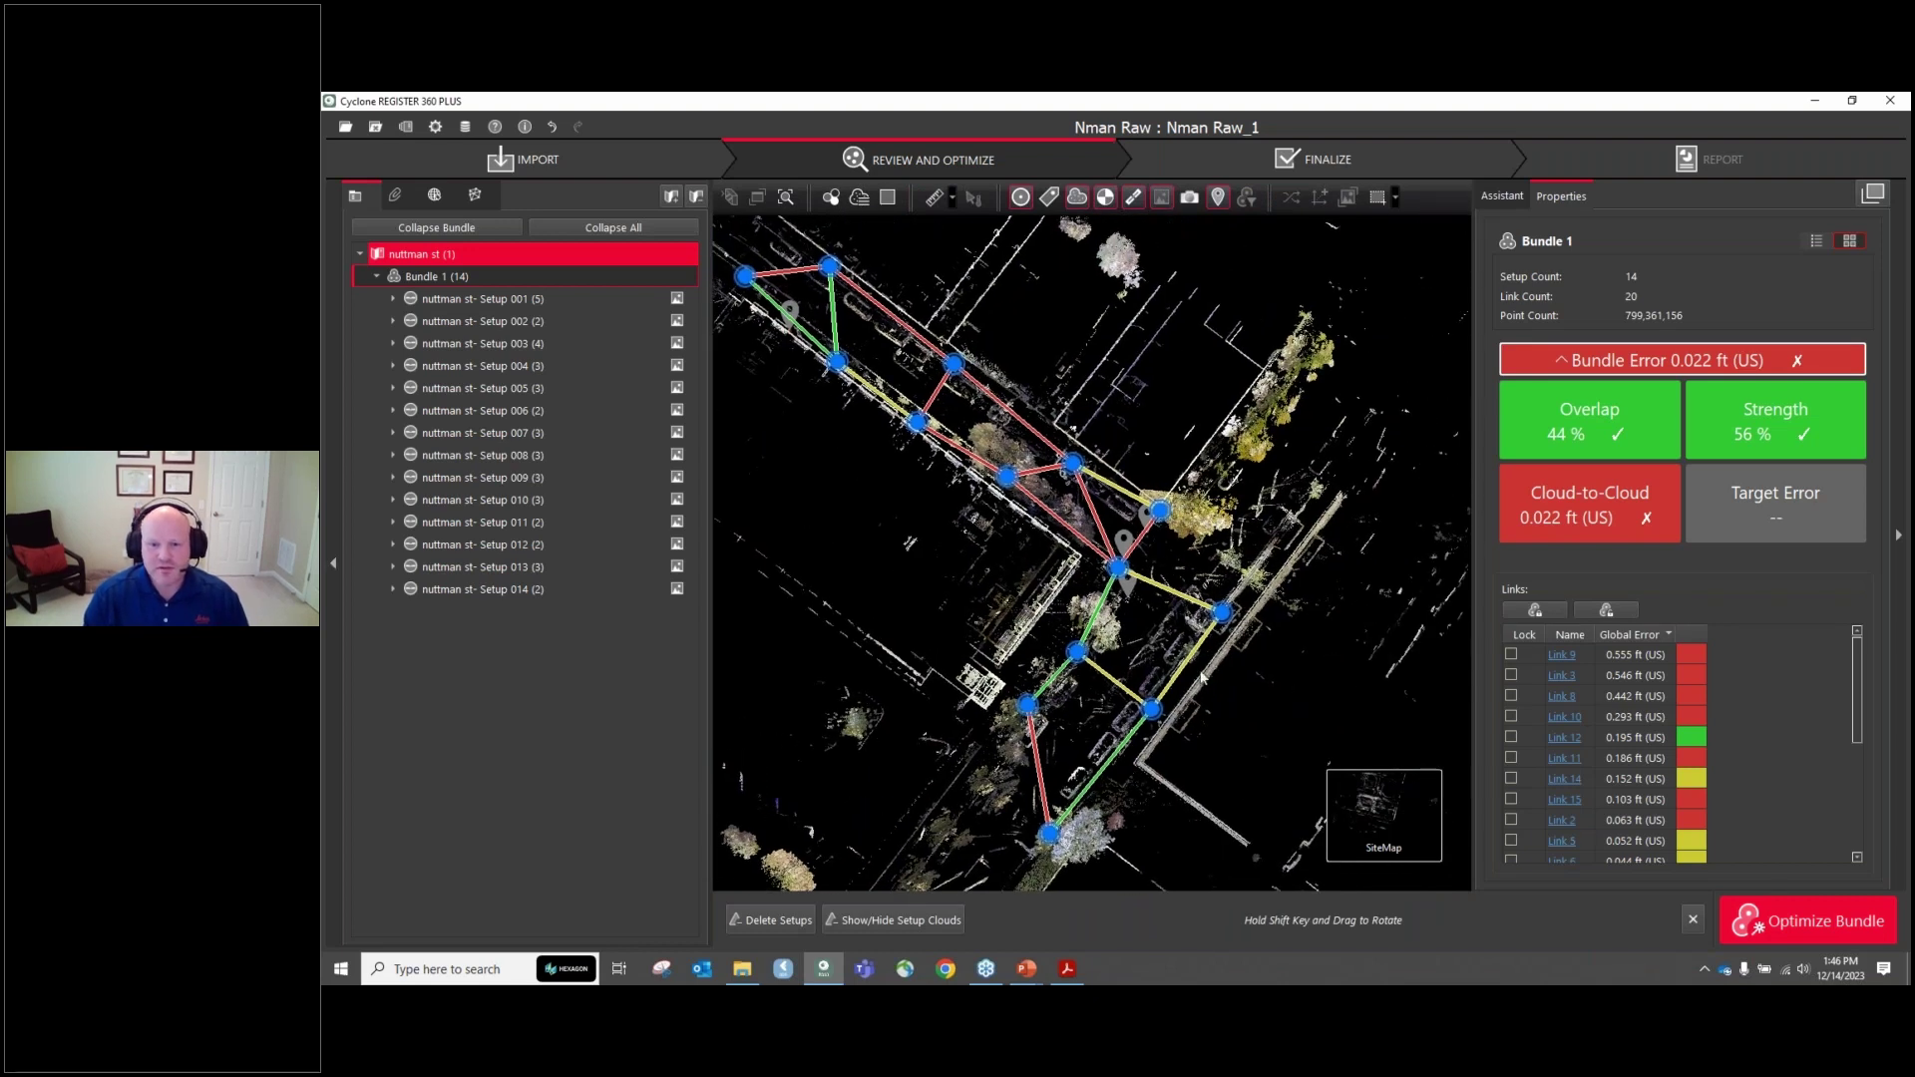
pyautogui.scroll(2, 1128, 768)
pyautogui.scroll(5, 1202, 677)
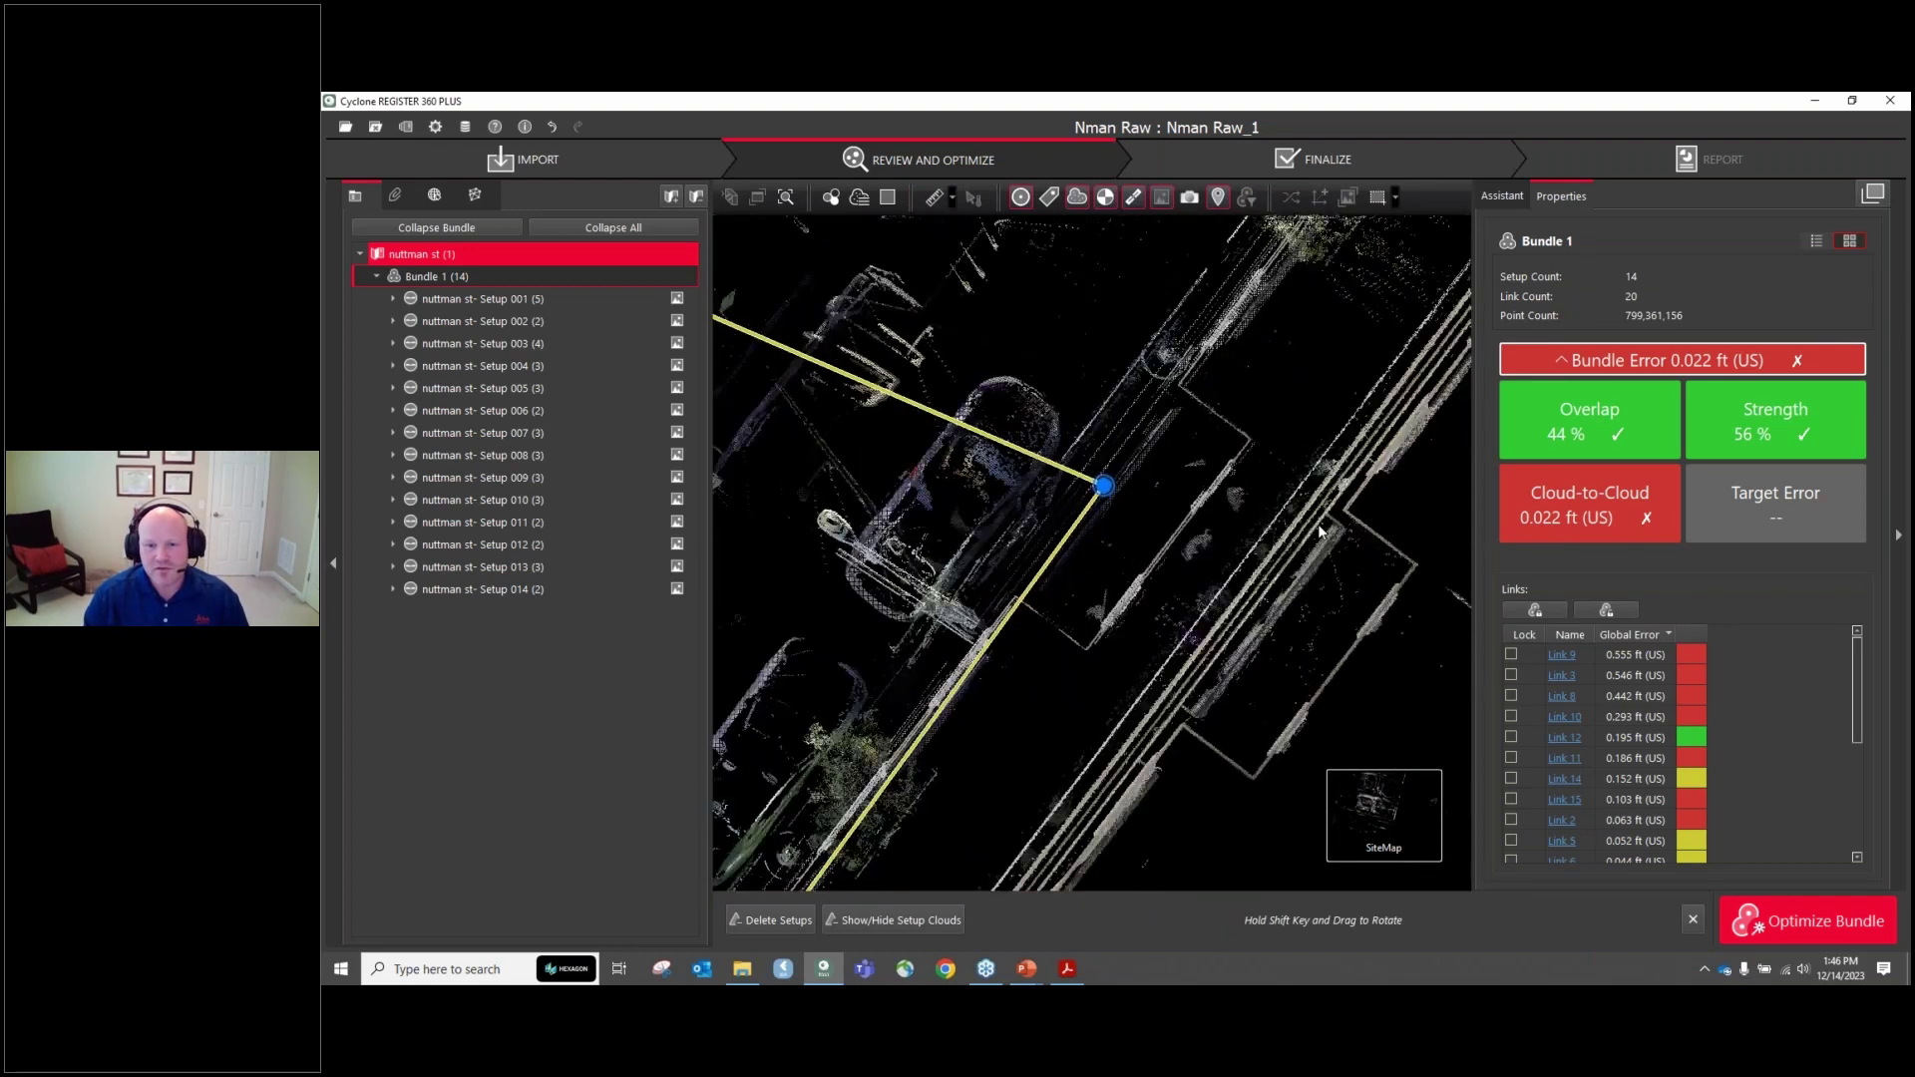
pyautogui.scroll(-5, 1093, 536)
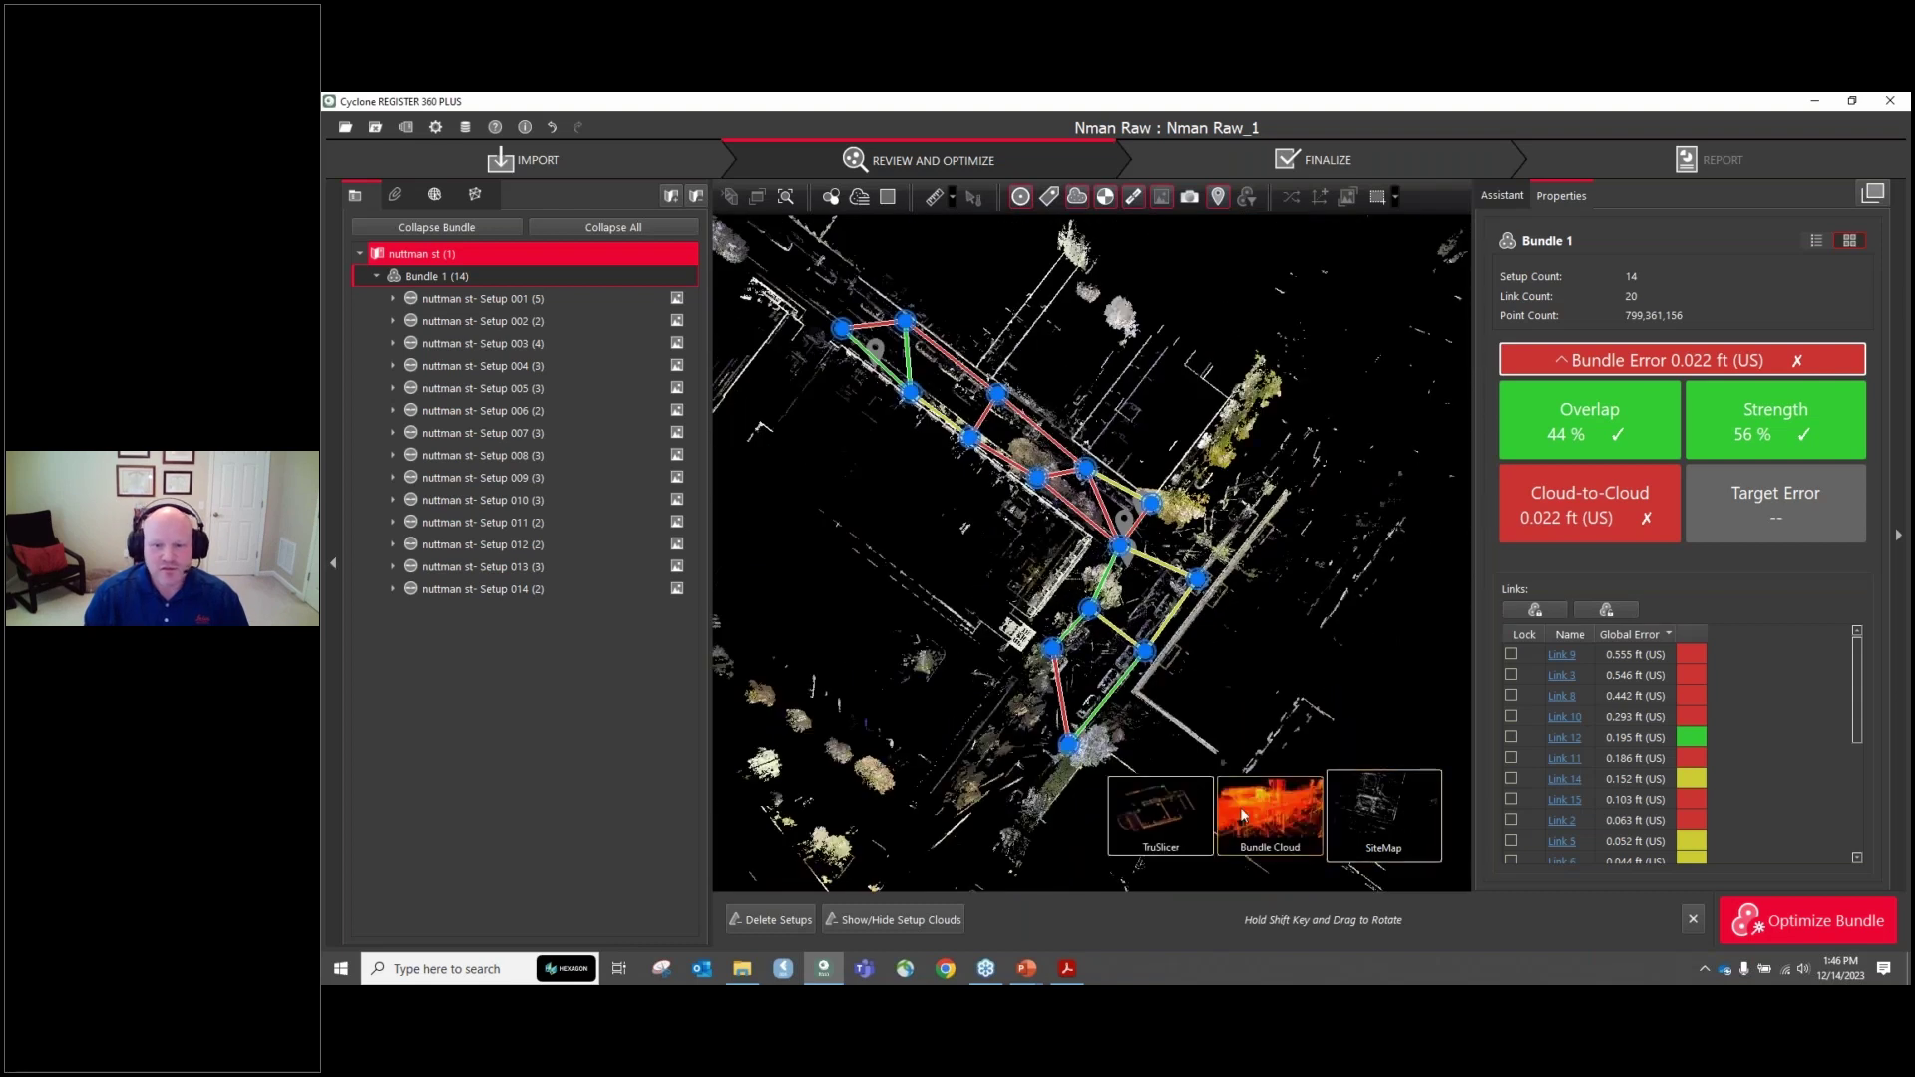
pyautogui.click(1155, 812)
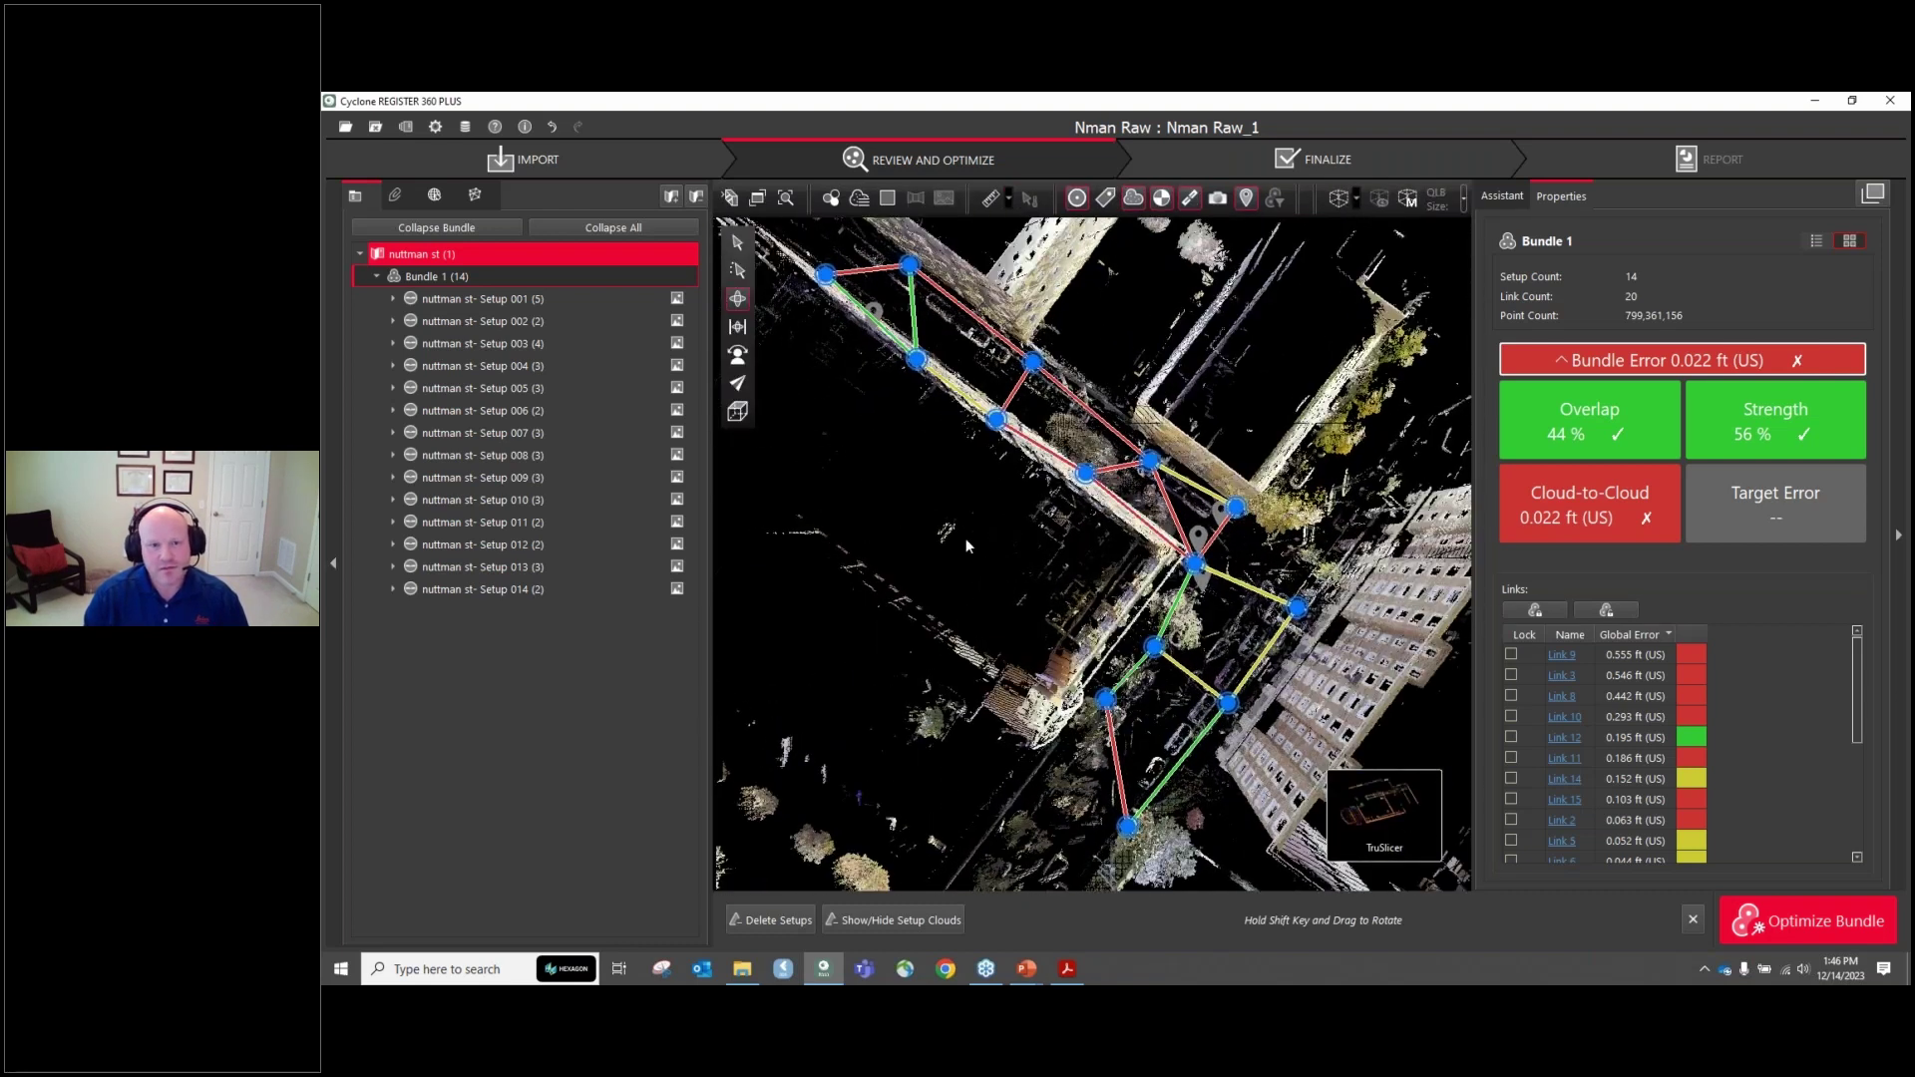
pyautogui.click(737, 326)
pyautogui.scroll(3, 1049, 501)
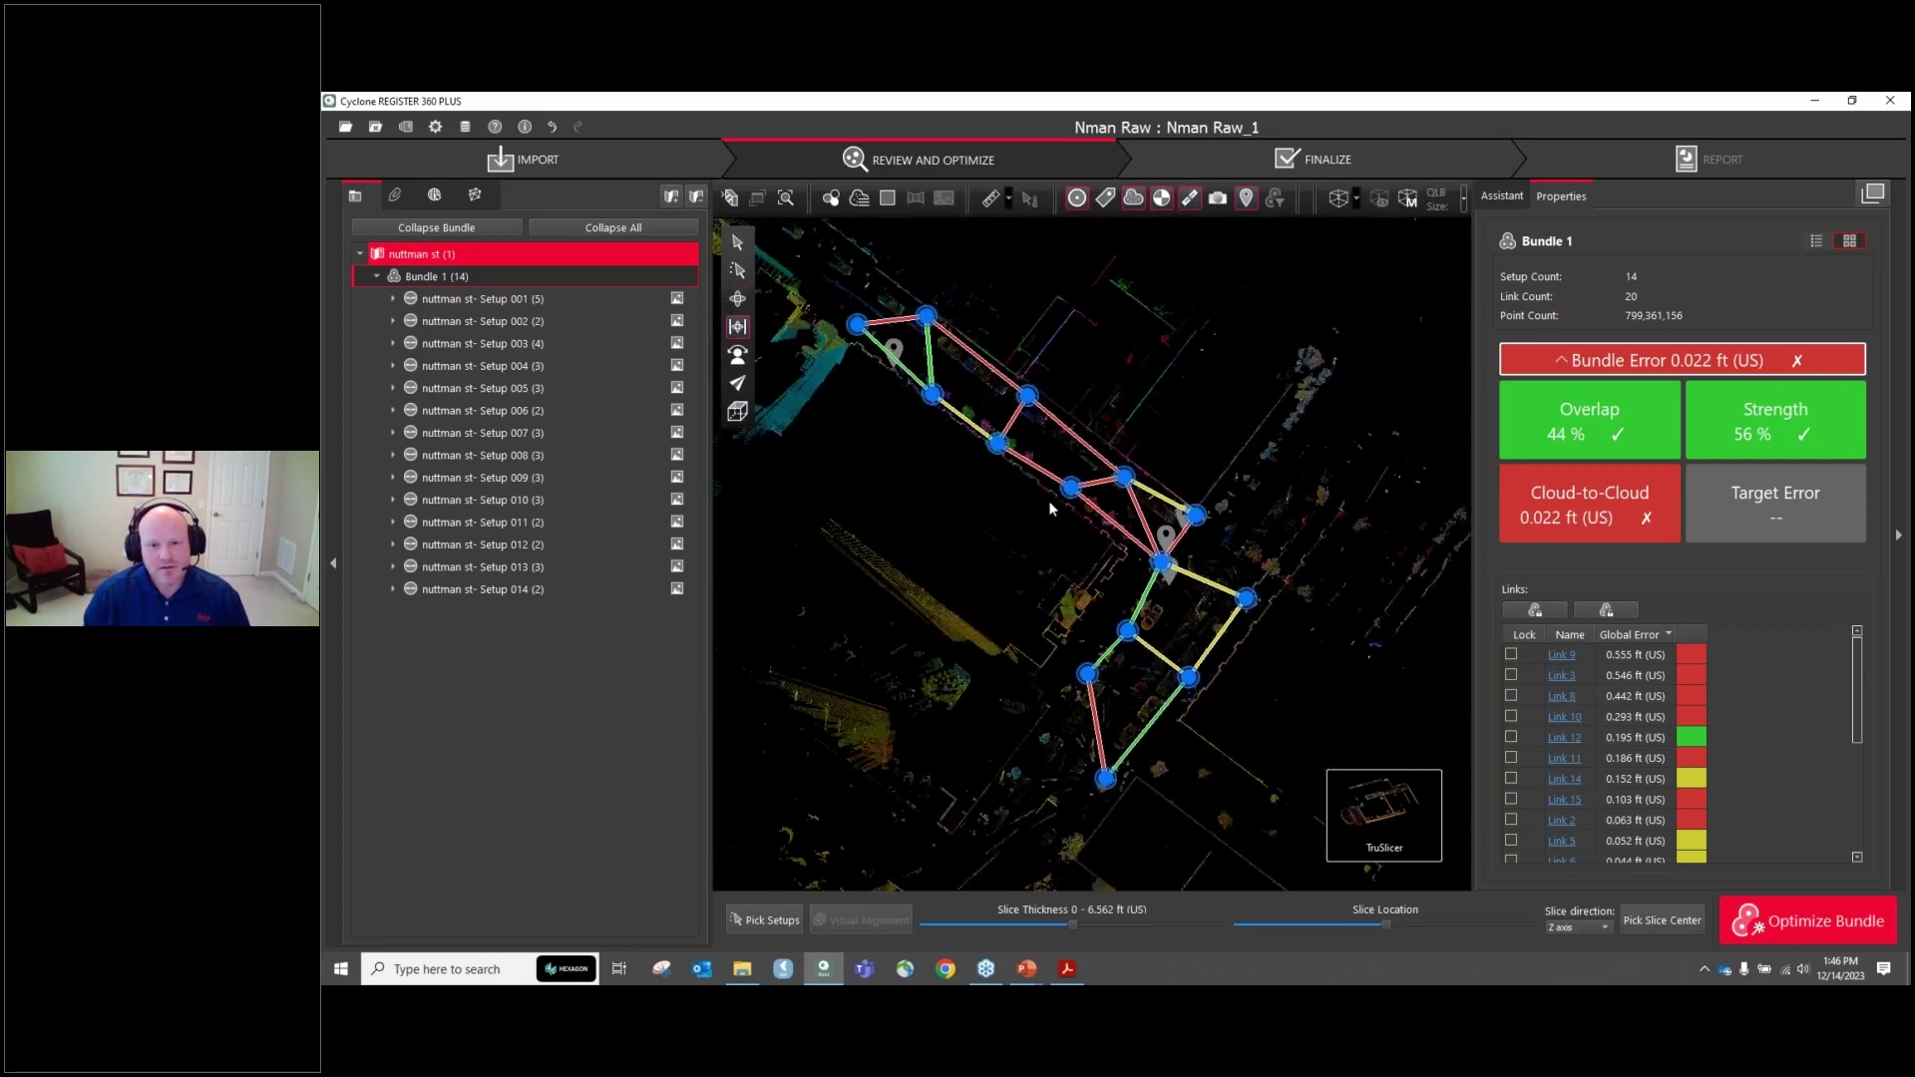
pyautogui.scroll(3, 1039, 459)
pyautogui.scroll(2, 1007, 461)
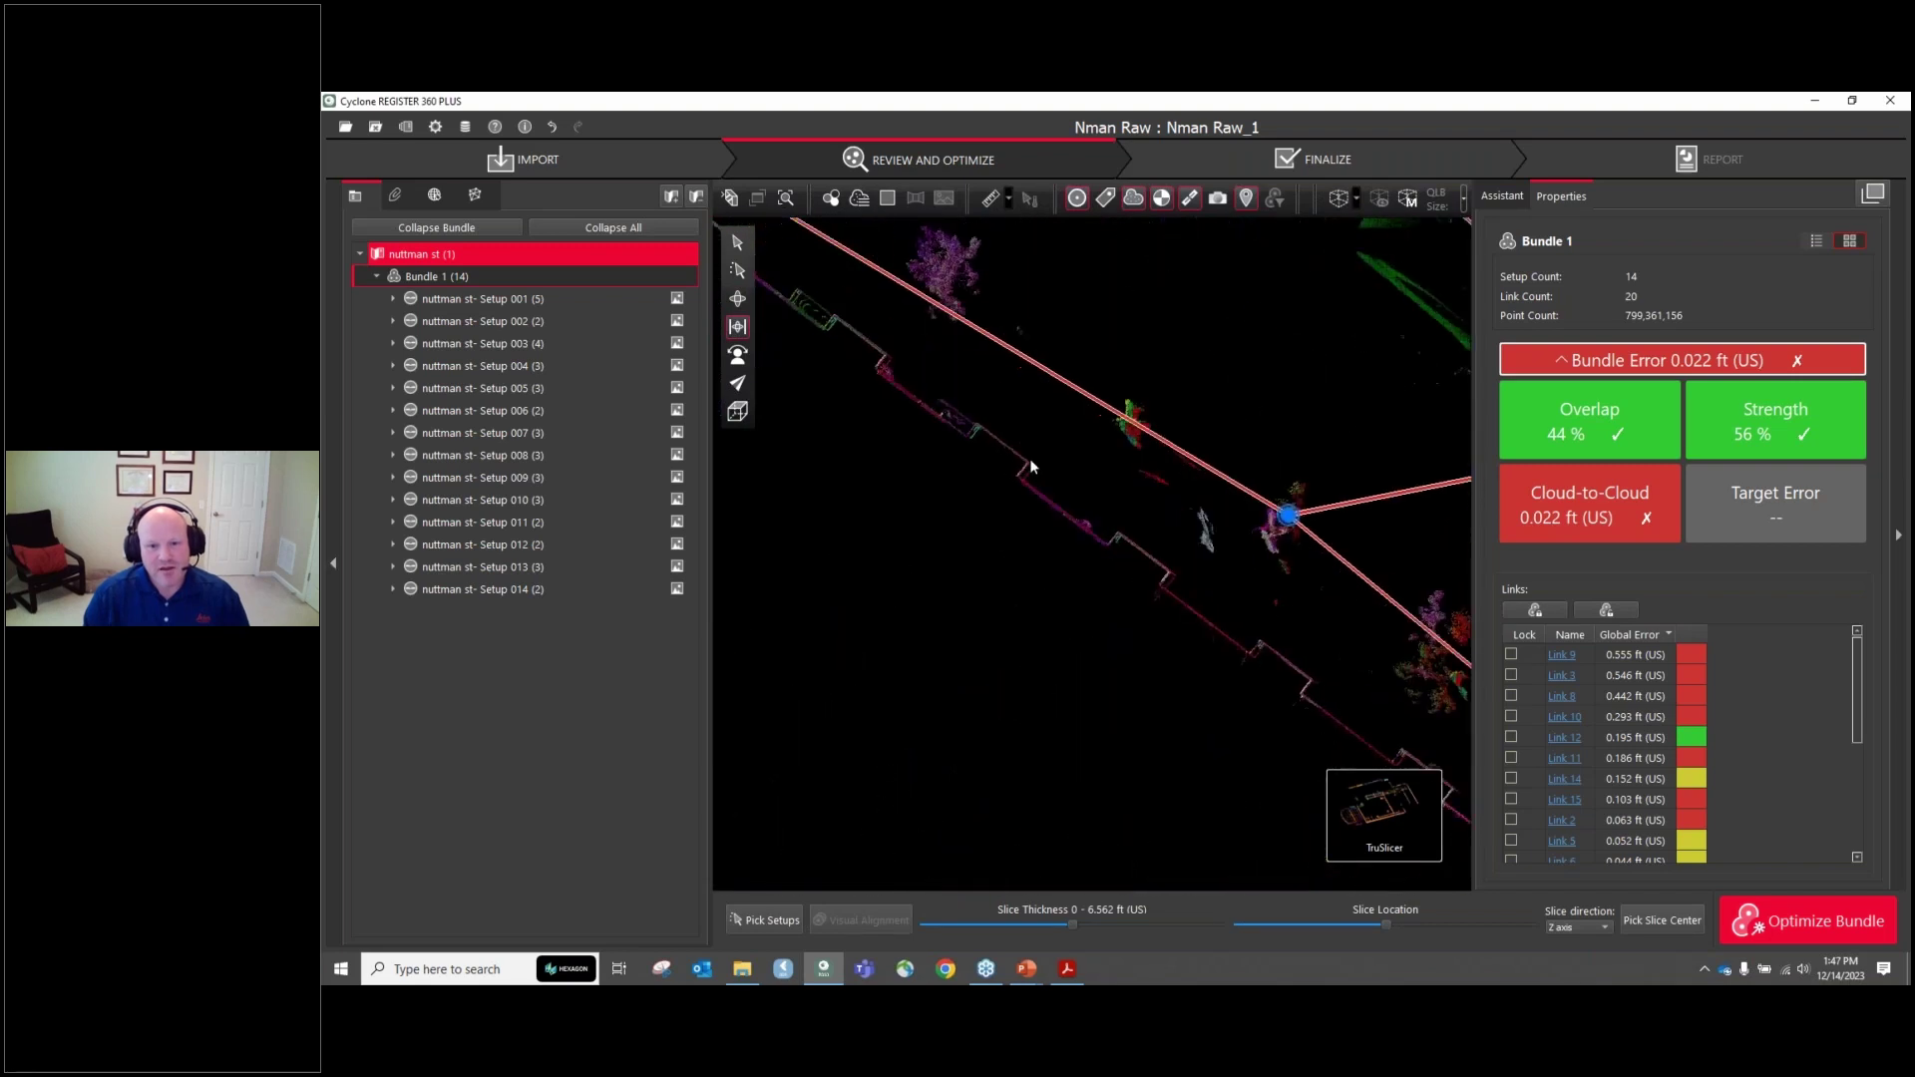
pyautogui.scroll(-5, 891, 412)
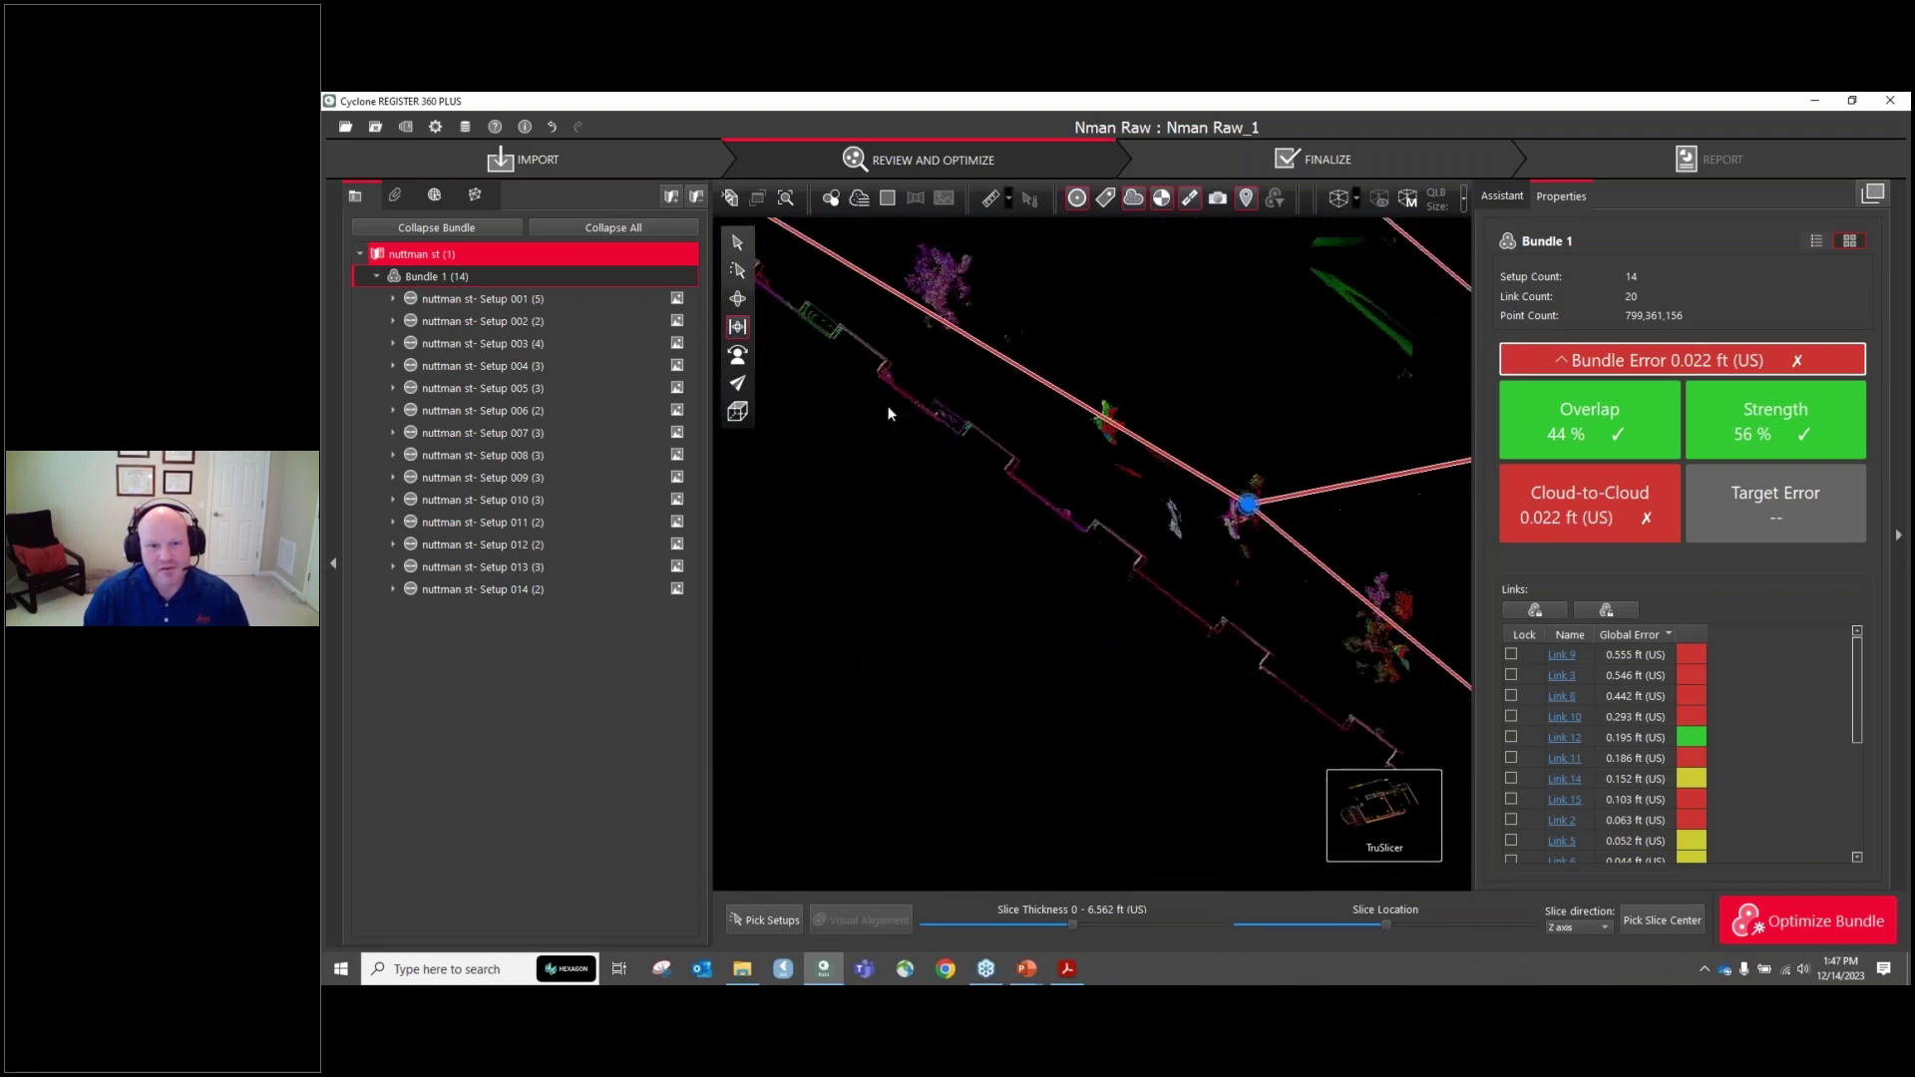
pyautogui.scroll(5, 1247, 662)
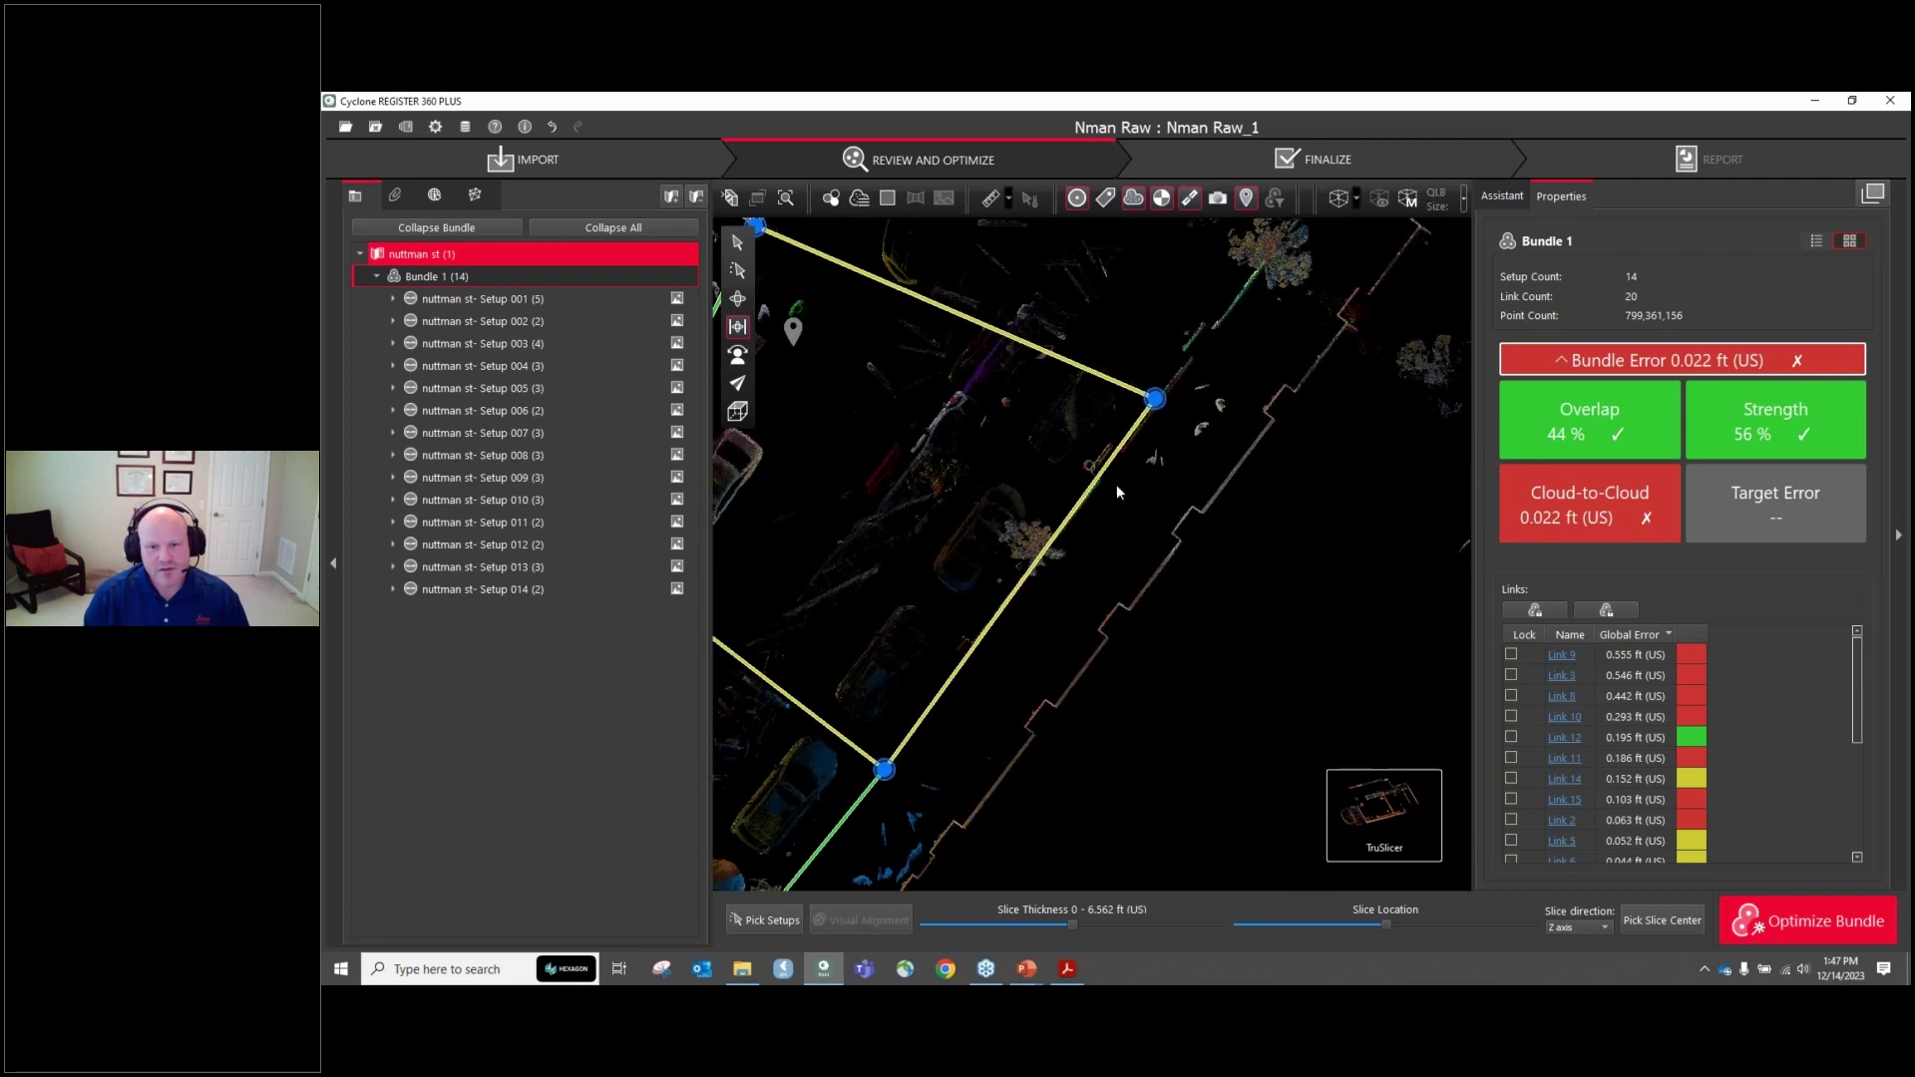
pyautogui.scroll(6, 1277, 410)
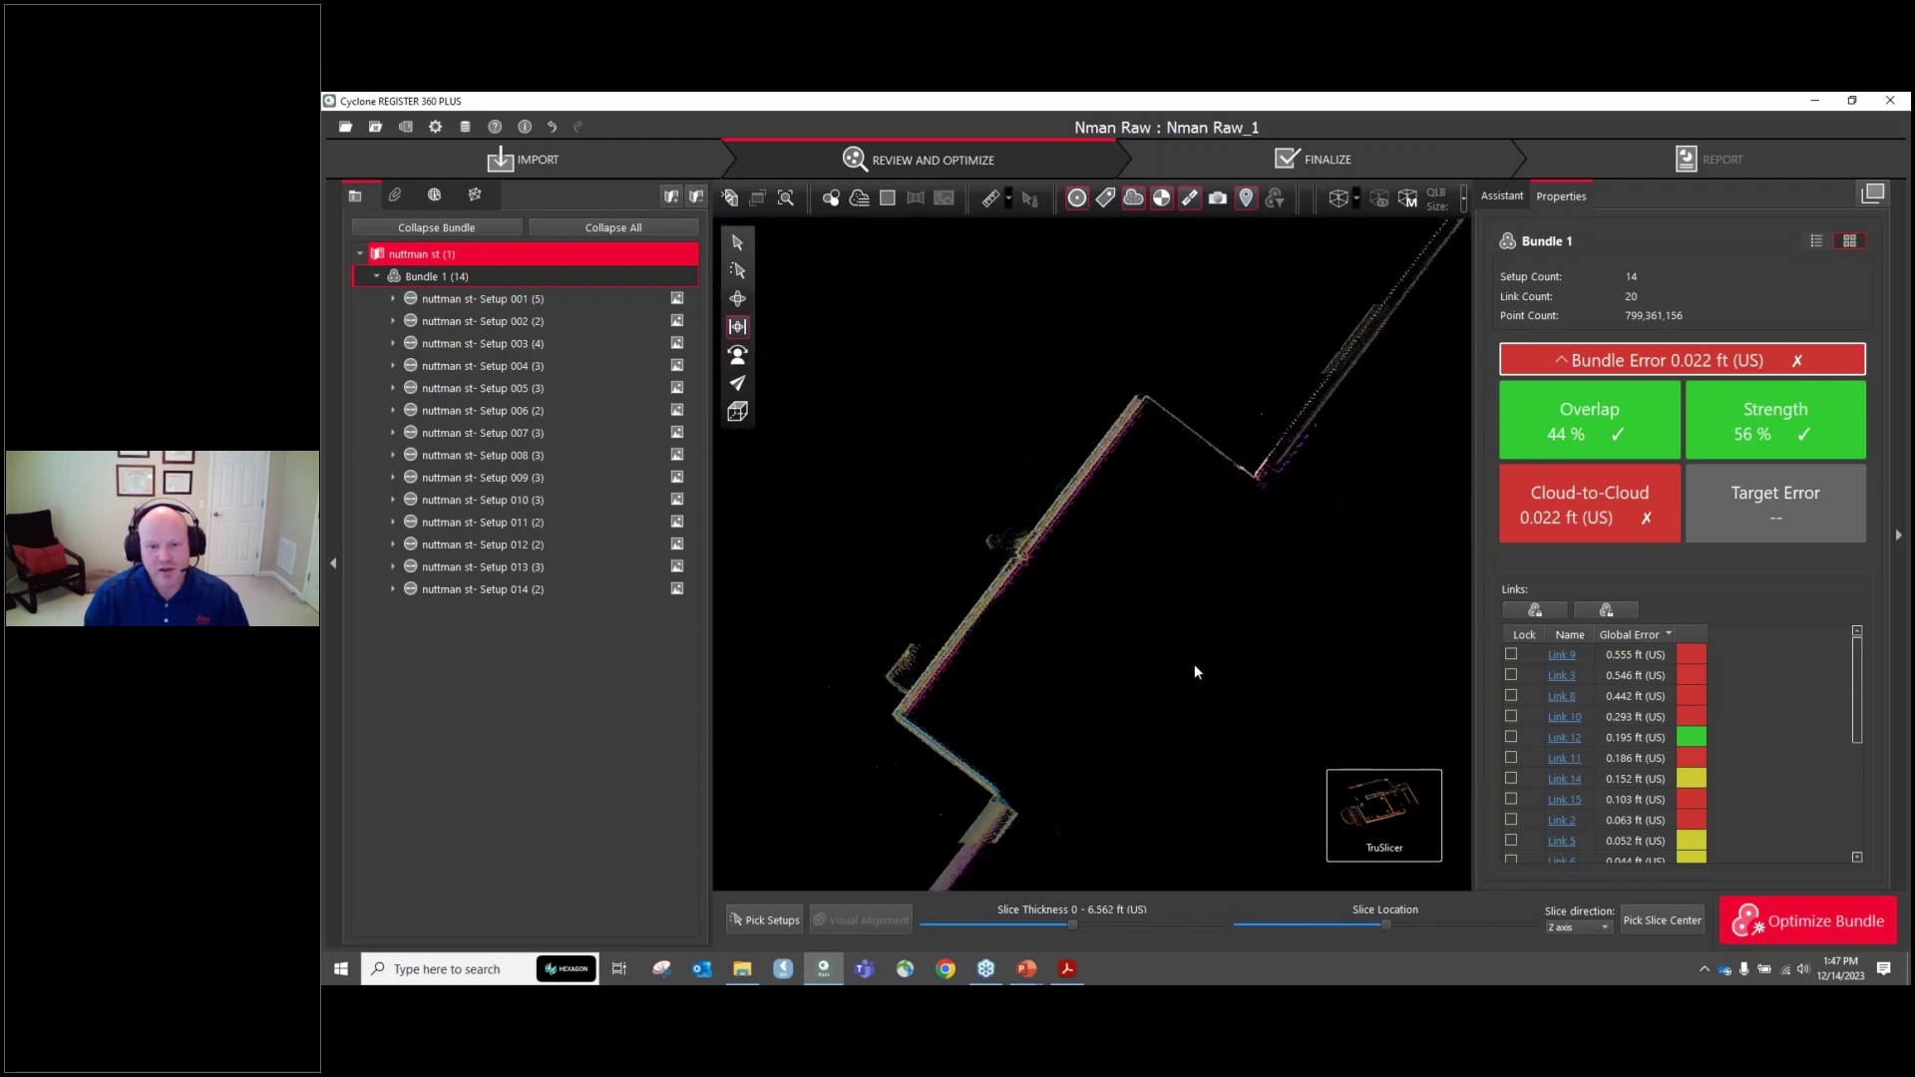
pyautogui.scroll(-5, 1134, 685)
pyautogui.scroll(3, 988, 551)
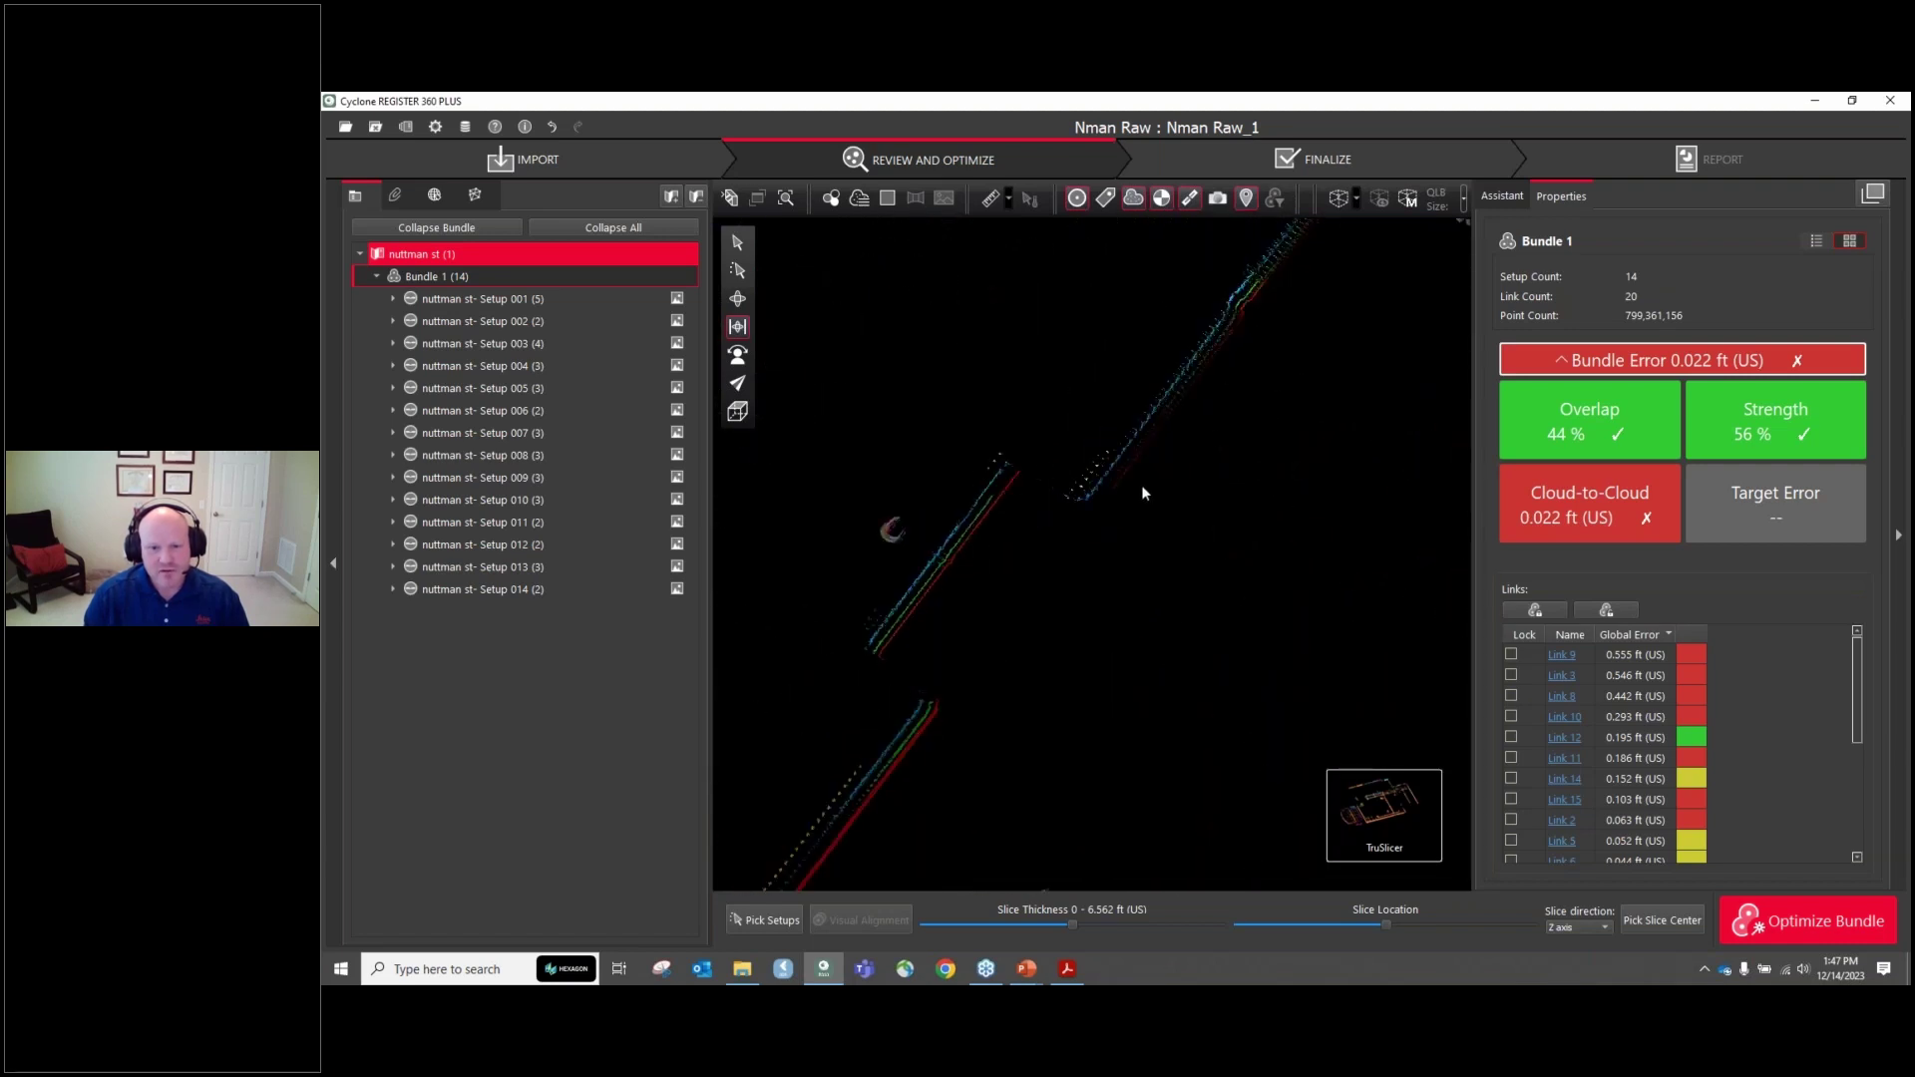
pyautogui.scroll(-3, 1068, 513)
pyautogui.scroll(3, 1007, 777)
pyautogui.scroll(2, 1007, 777)
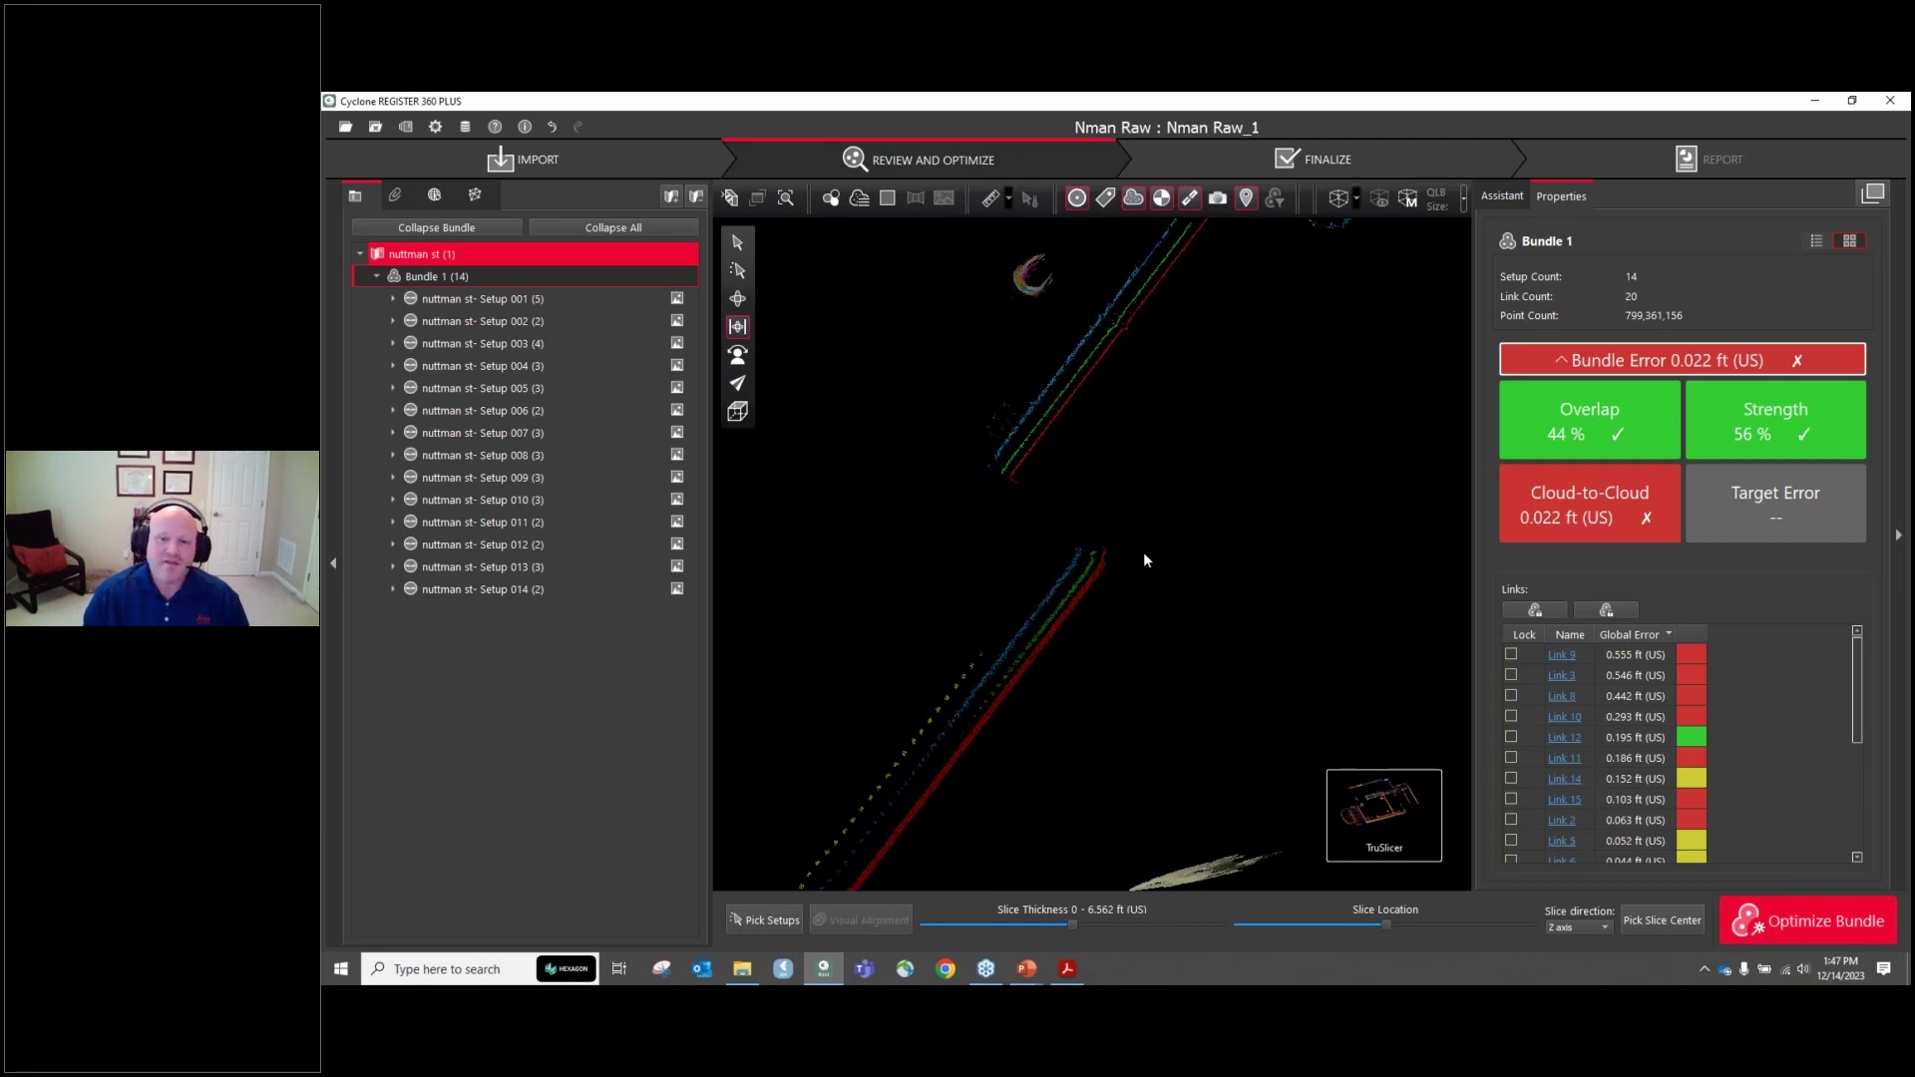
pyautogui.moveTo(1143, 553); pyautogui.dragTo(950, 434)
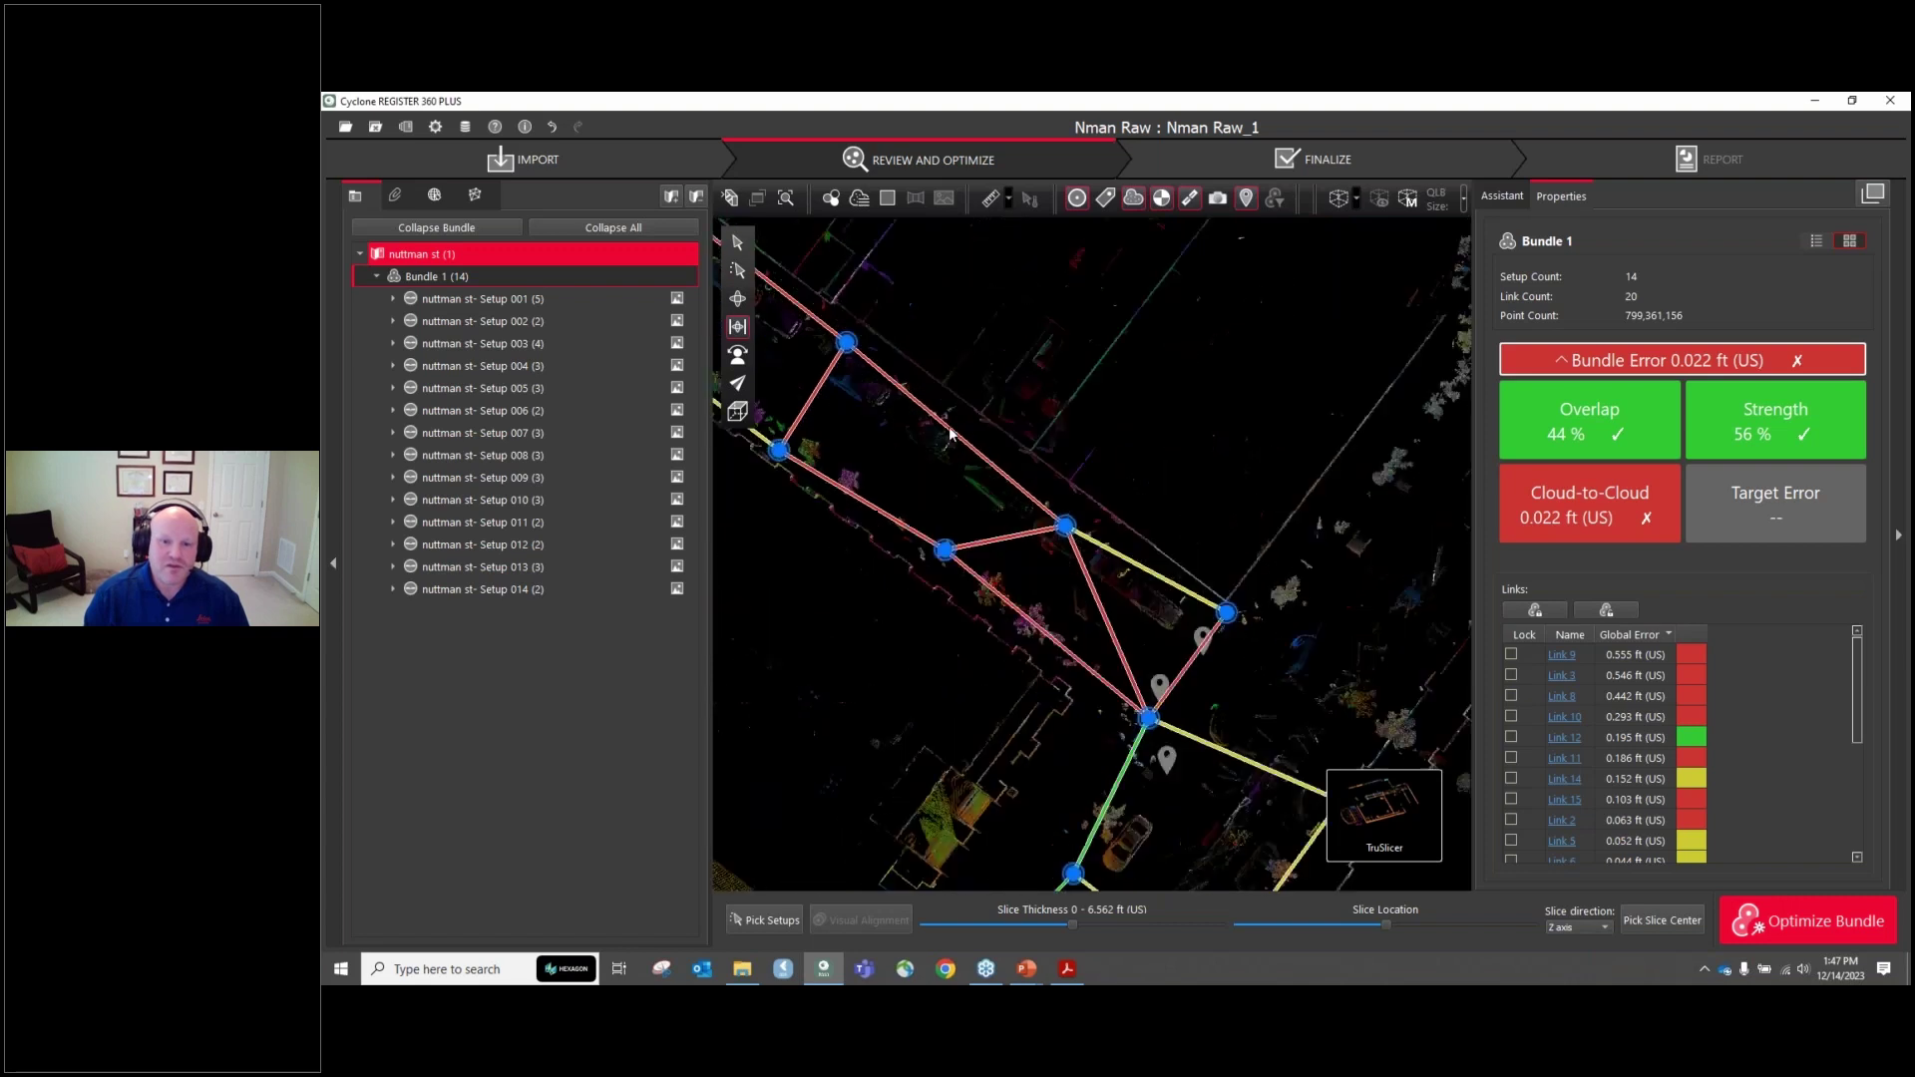
pyautogui.scroll(3, 1028, 581)
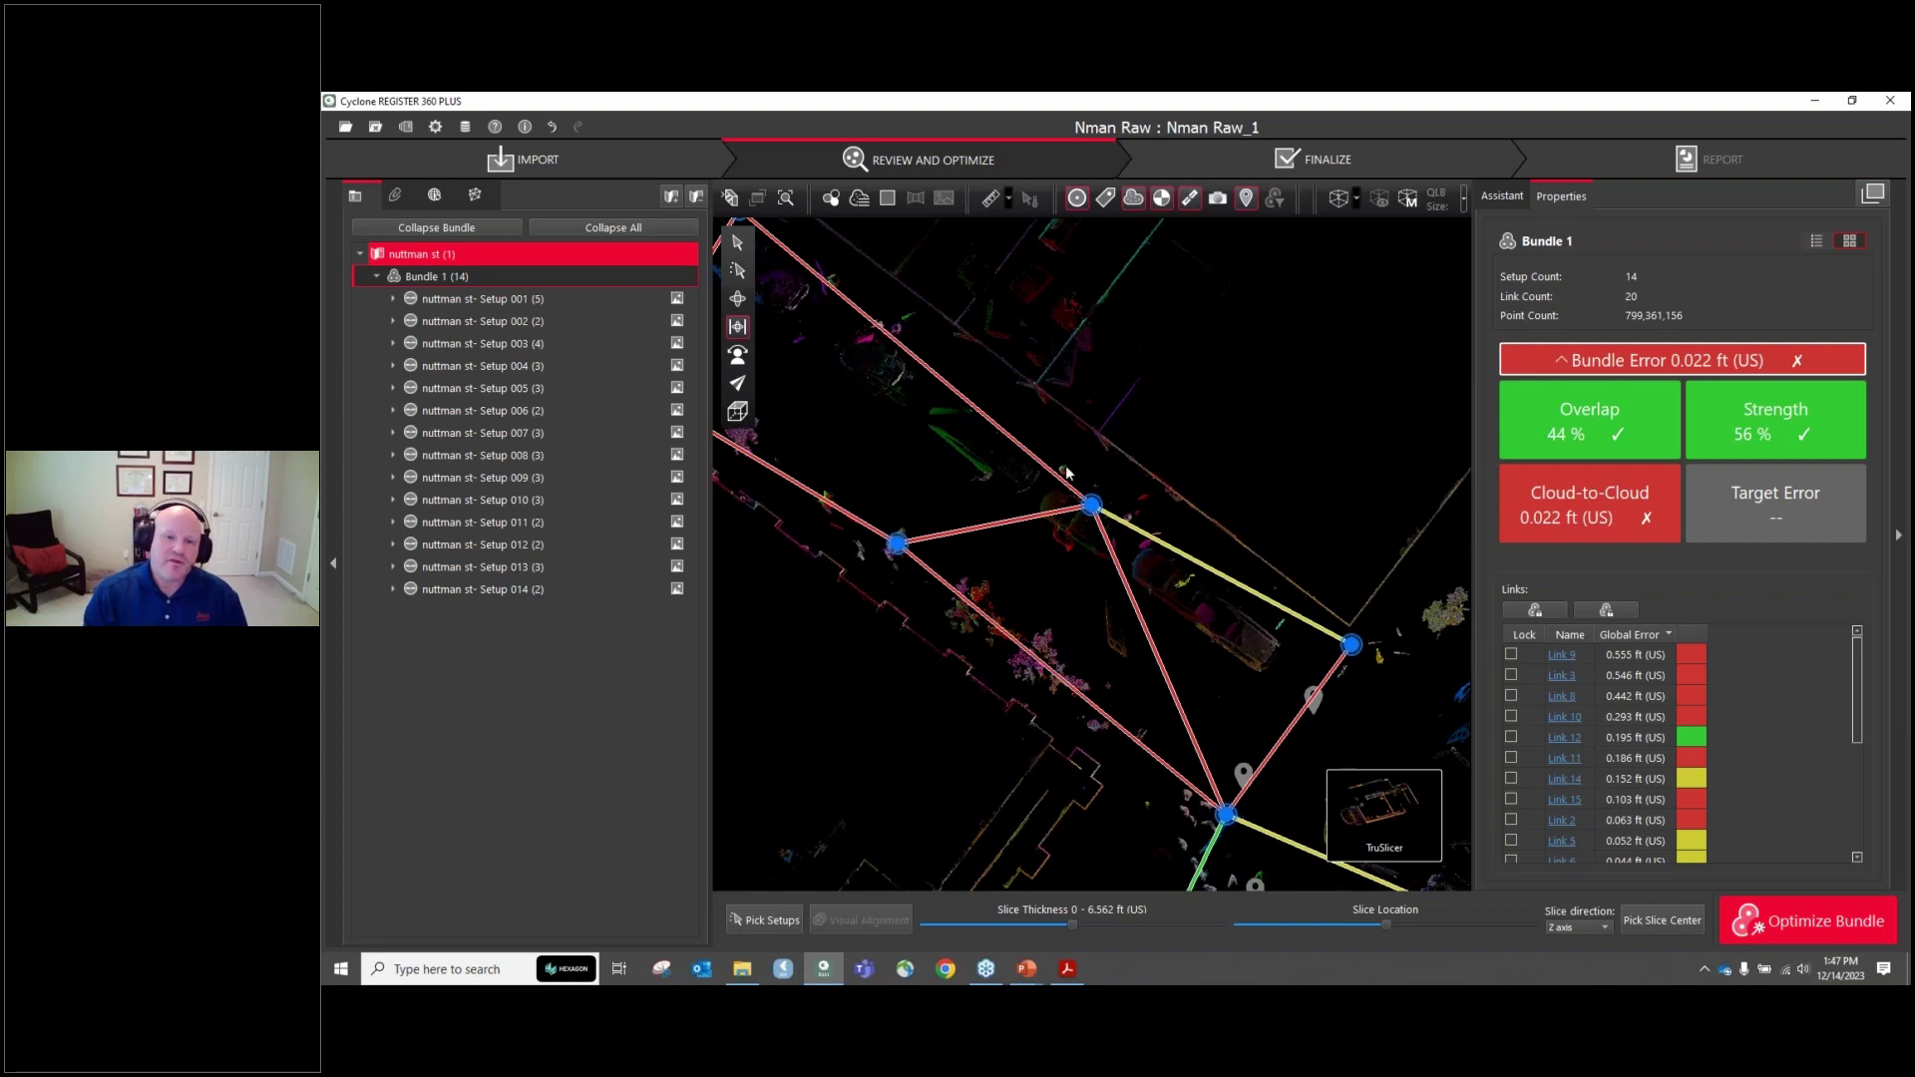
pyautogui.scroll(-5, 1068, 474)
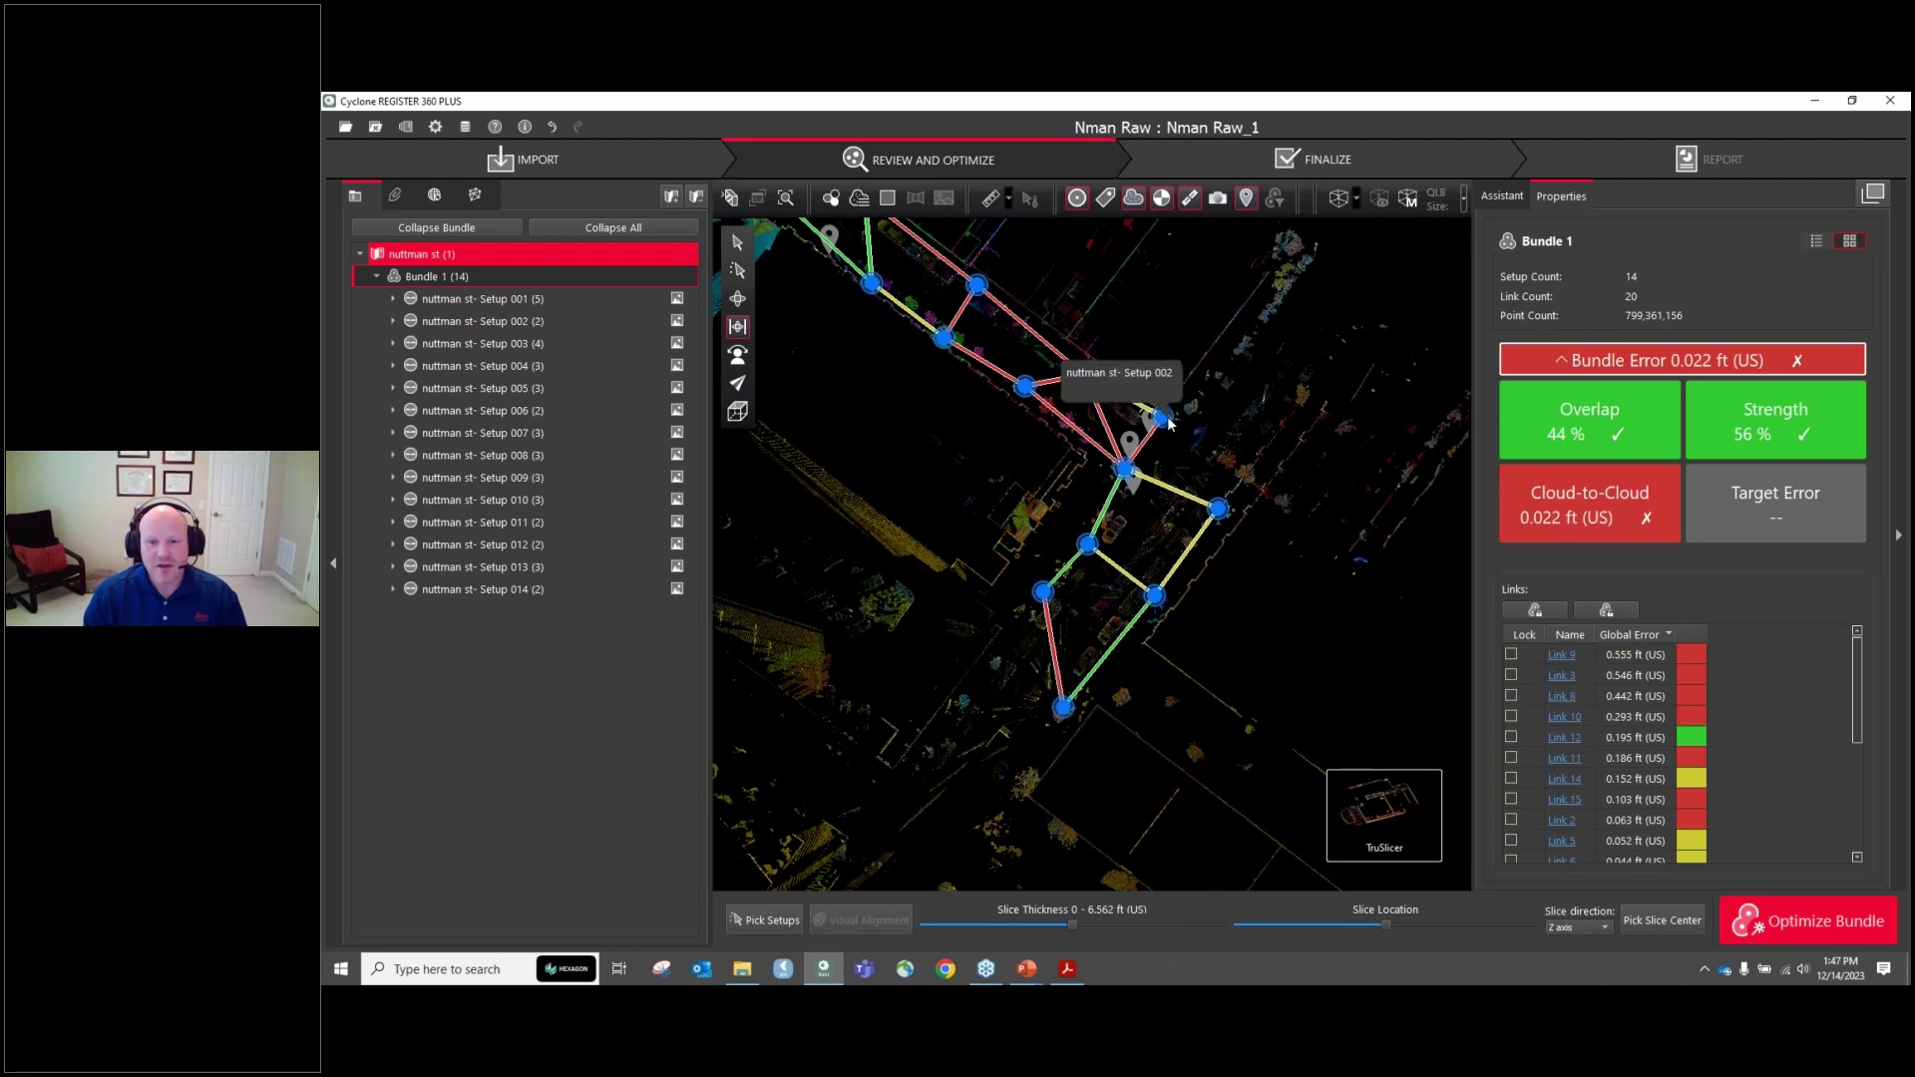
pyautogui.scroll(-3, 1269, 654)
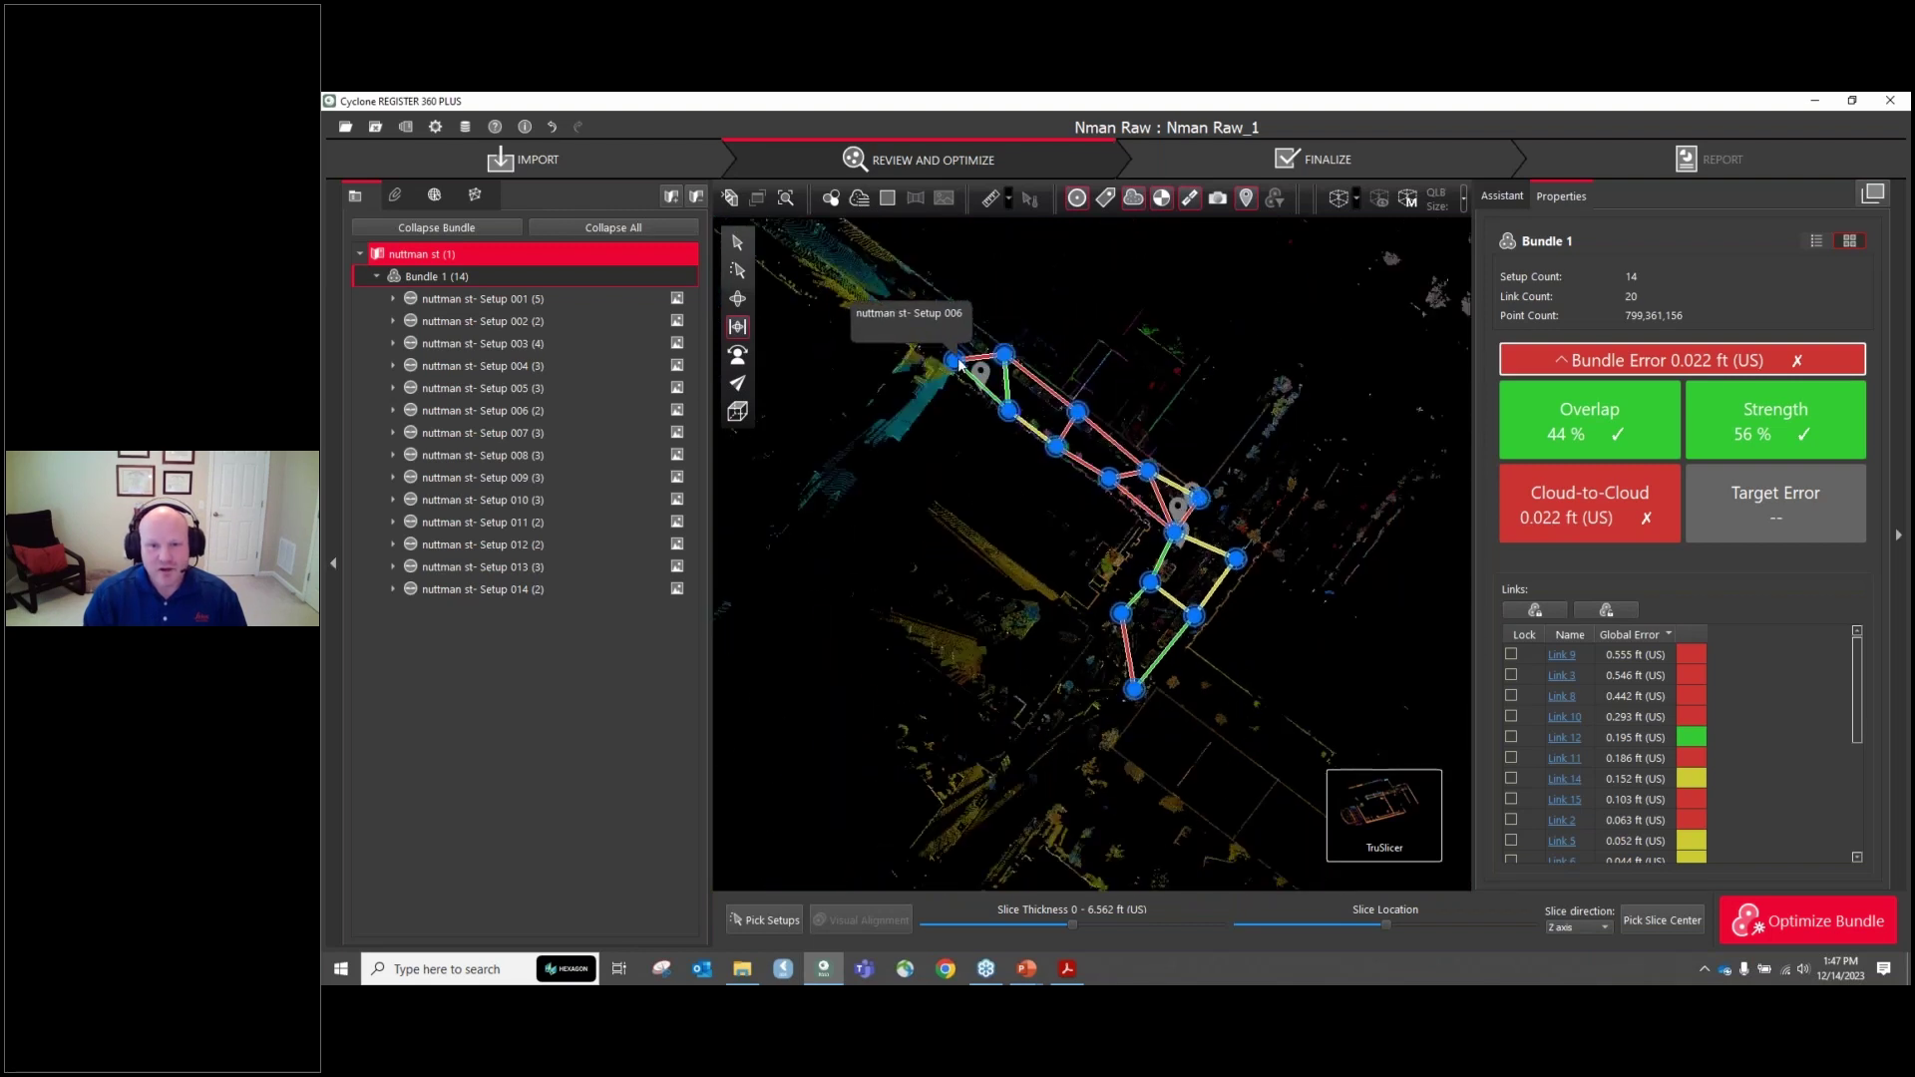
pyautogui.scroll(2, 957, 364)
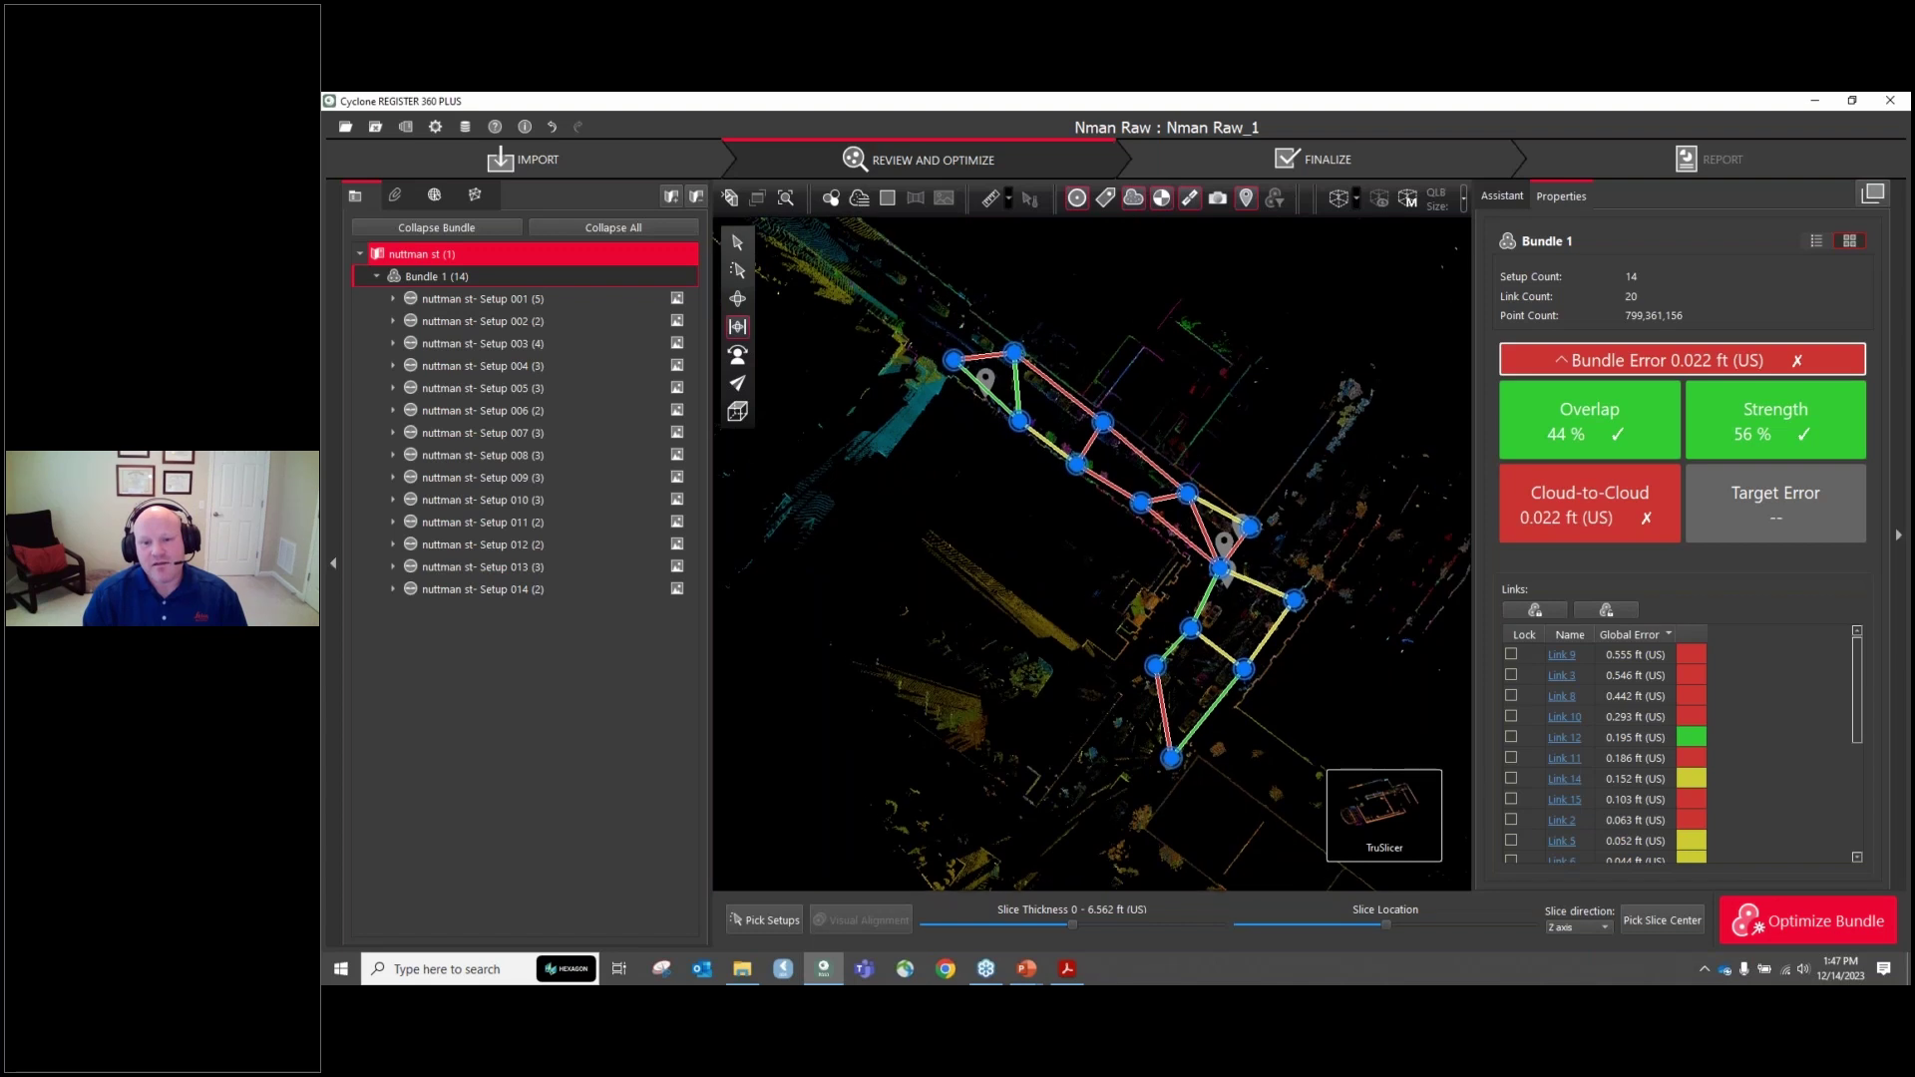
pyautogui.moveTo(1086, 552); pyautogui.dragTo(1023, 521, button='right')
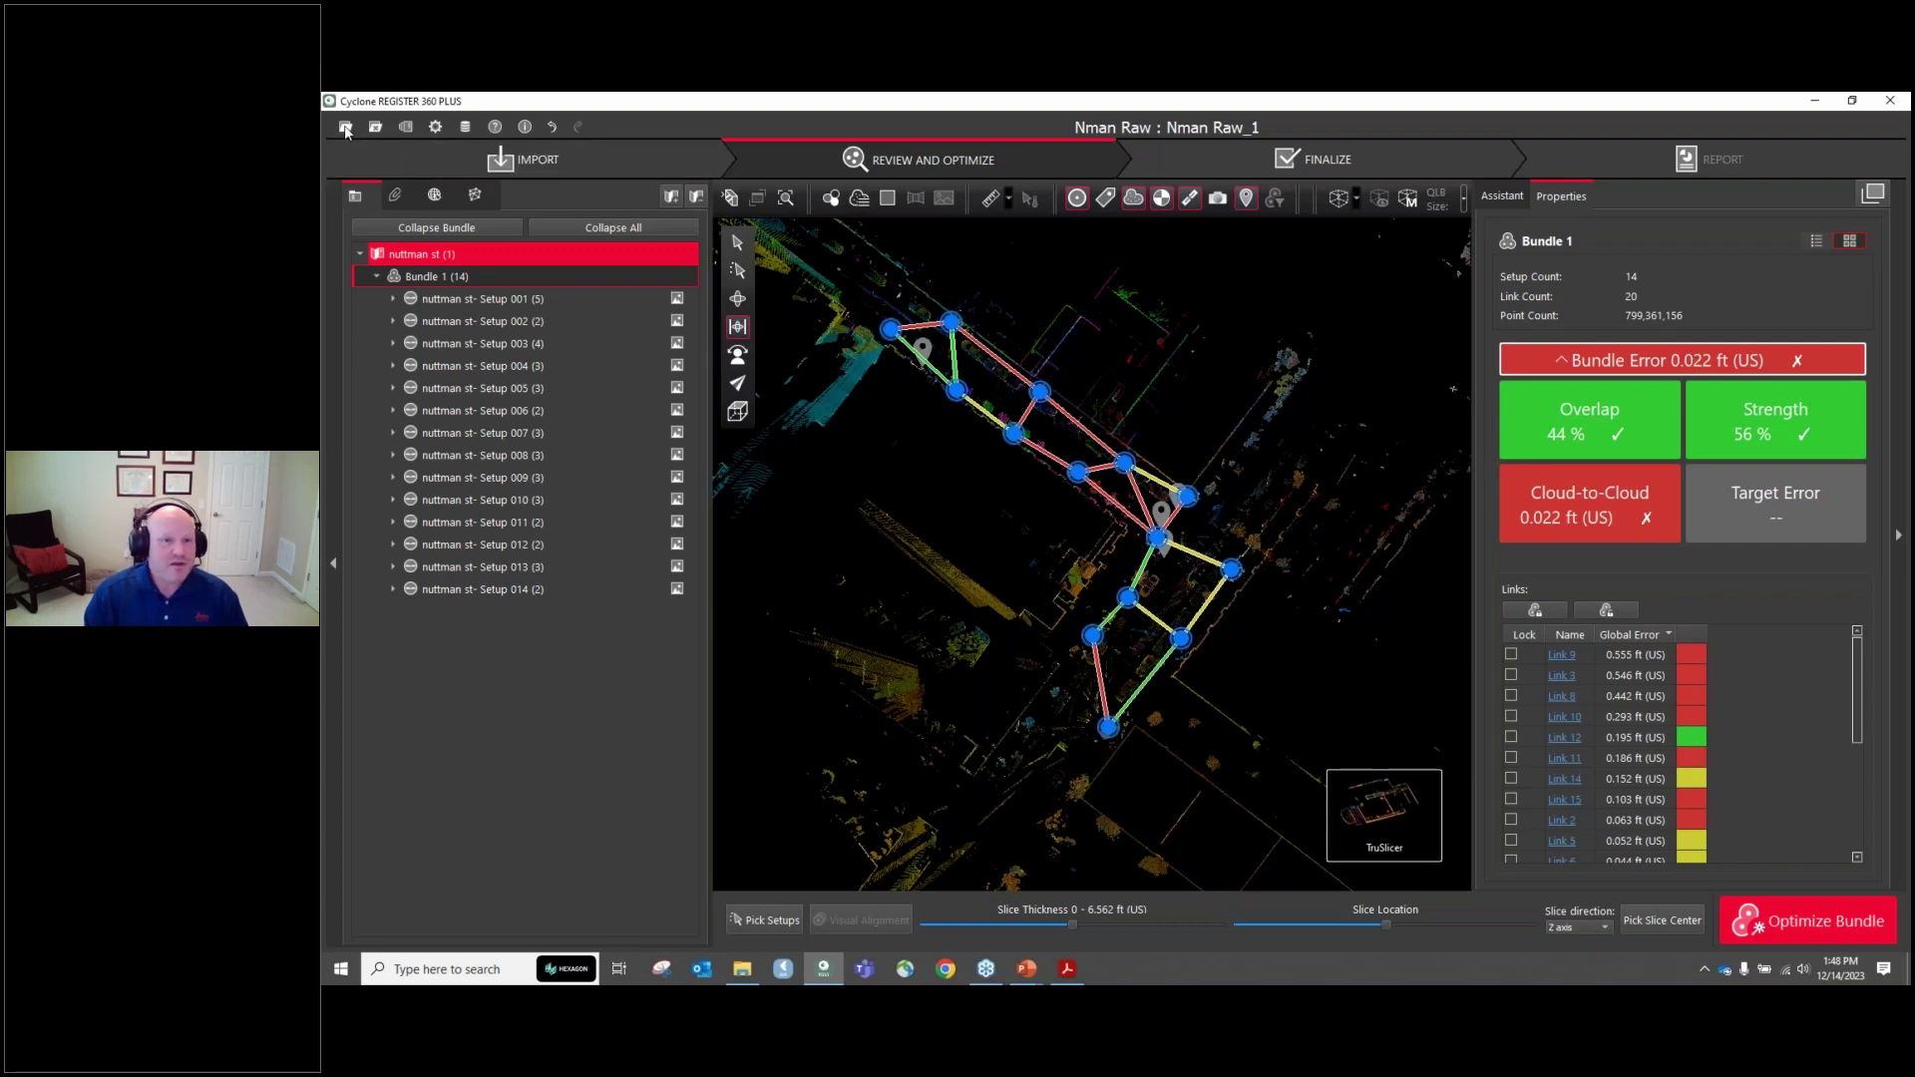
# Step: Open the Nman project from recent projects and expand its 13-setup Bundle 1
pyautogui.hotkey('ctrl', 'o')
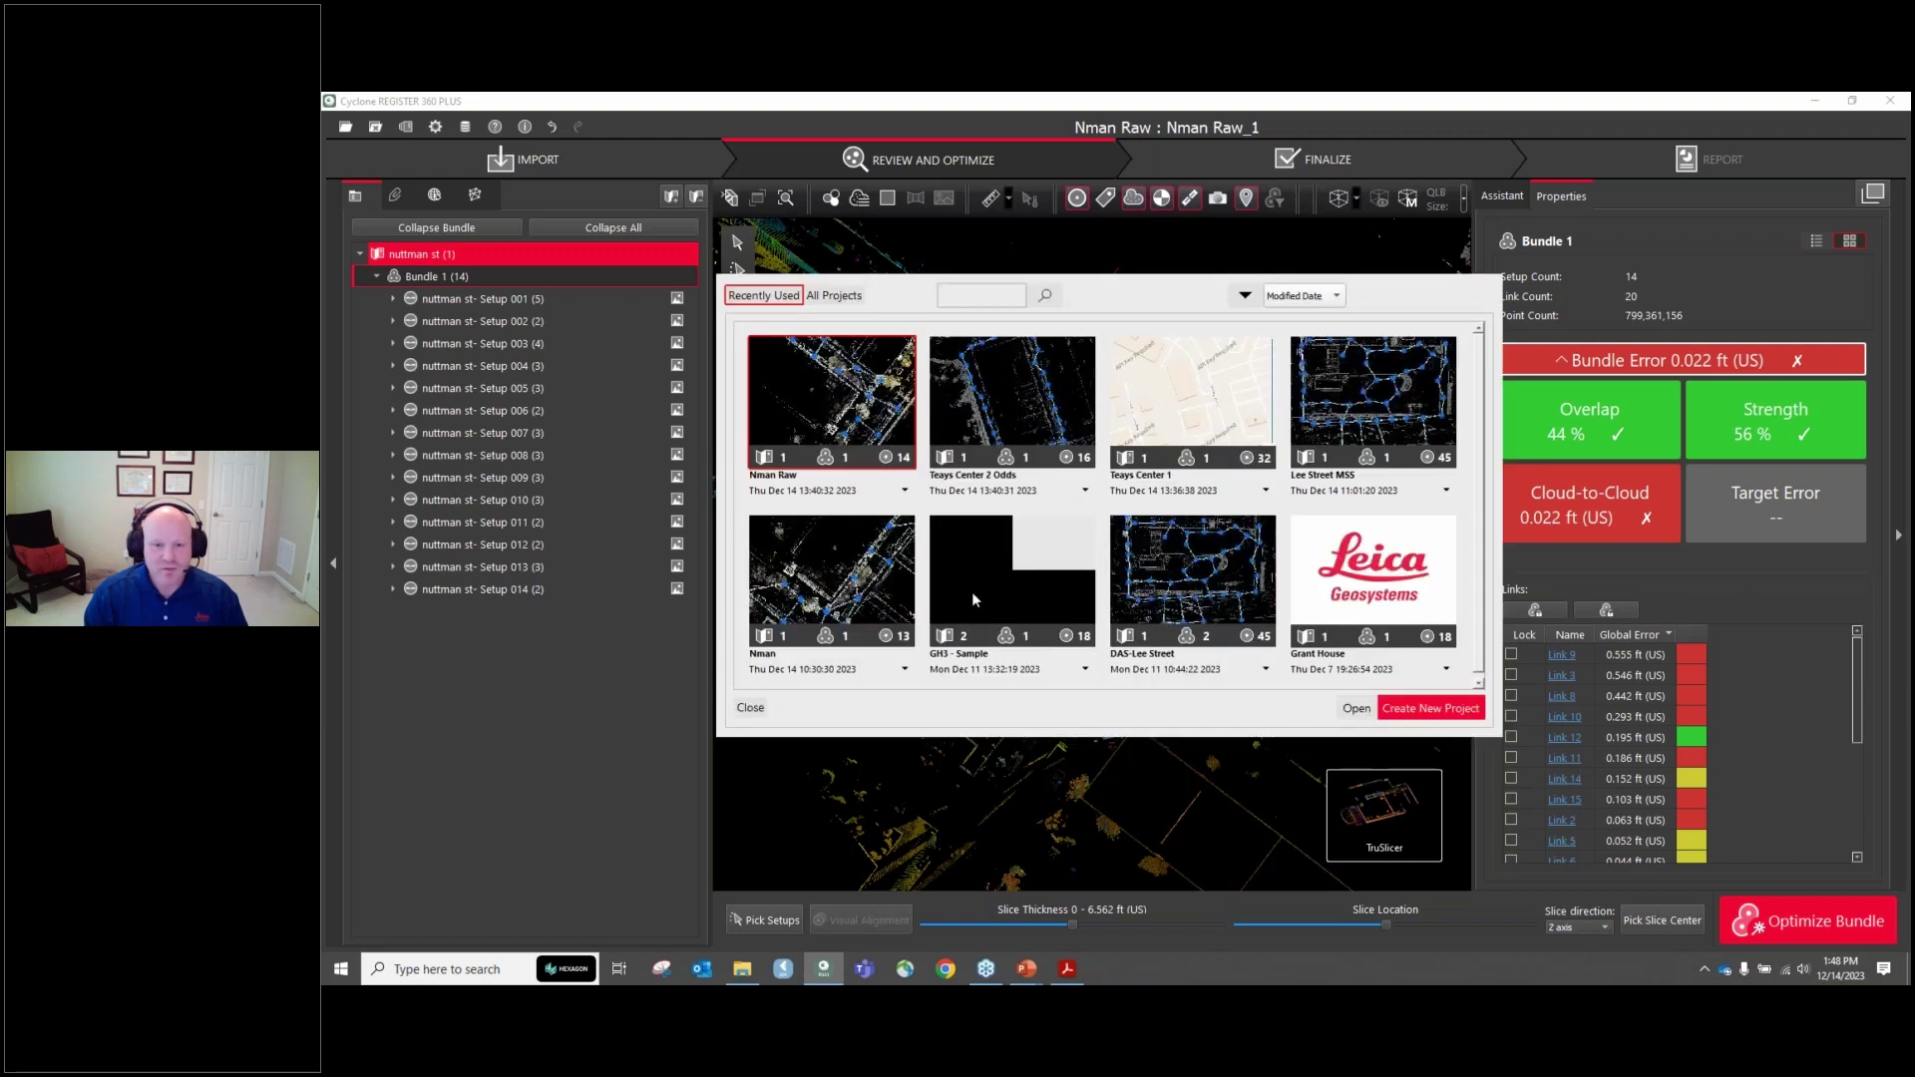
pyautogui.click(834, 605)
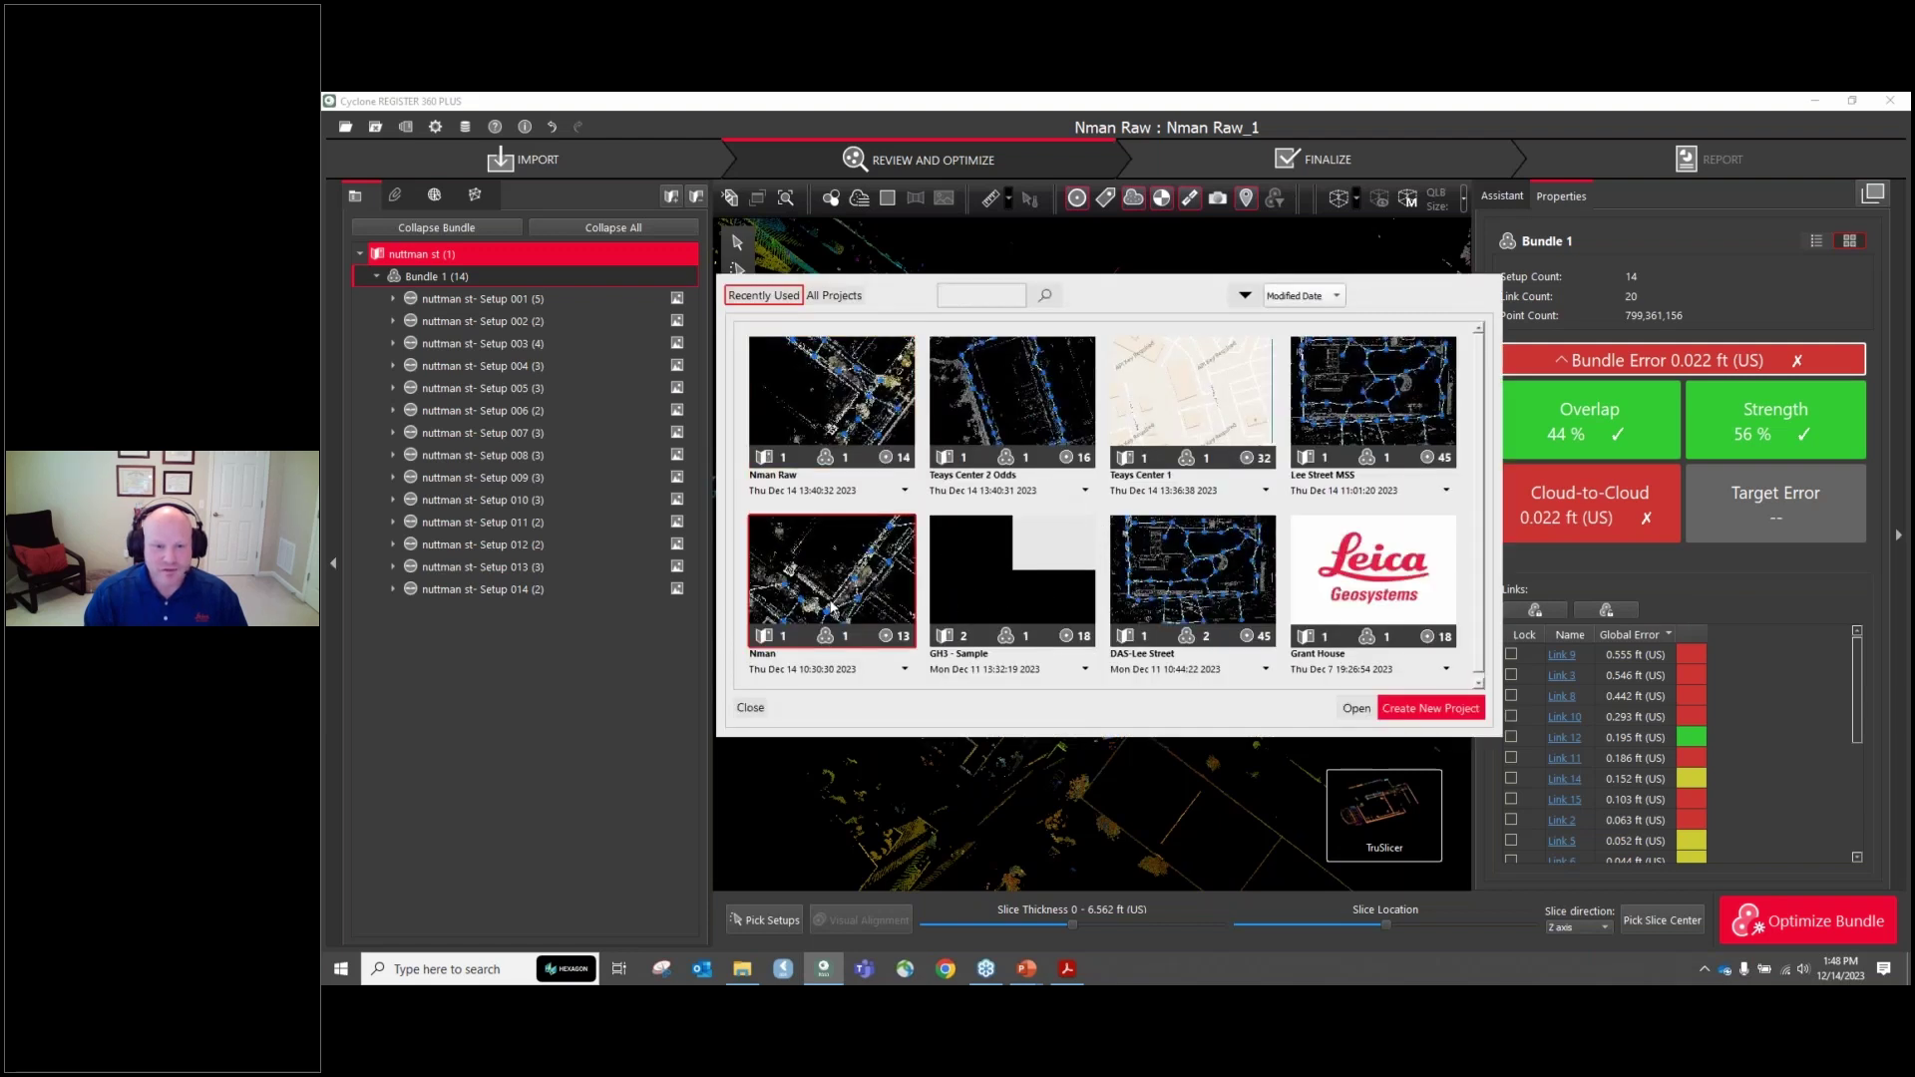
pyautogui.click(1356, 710)
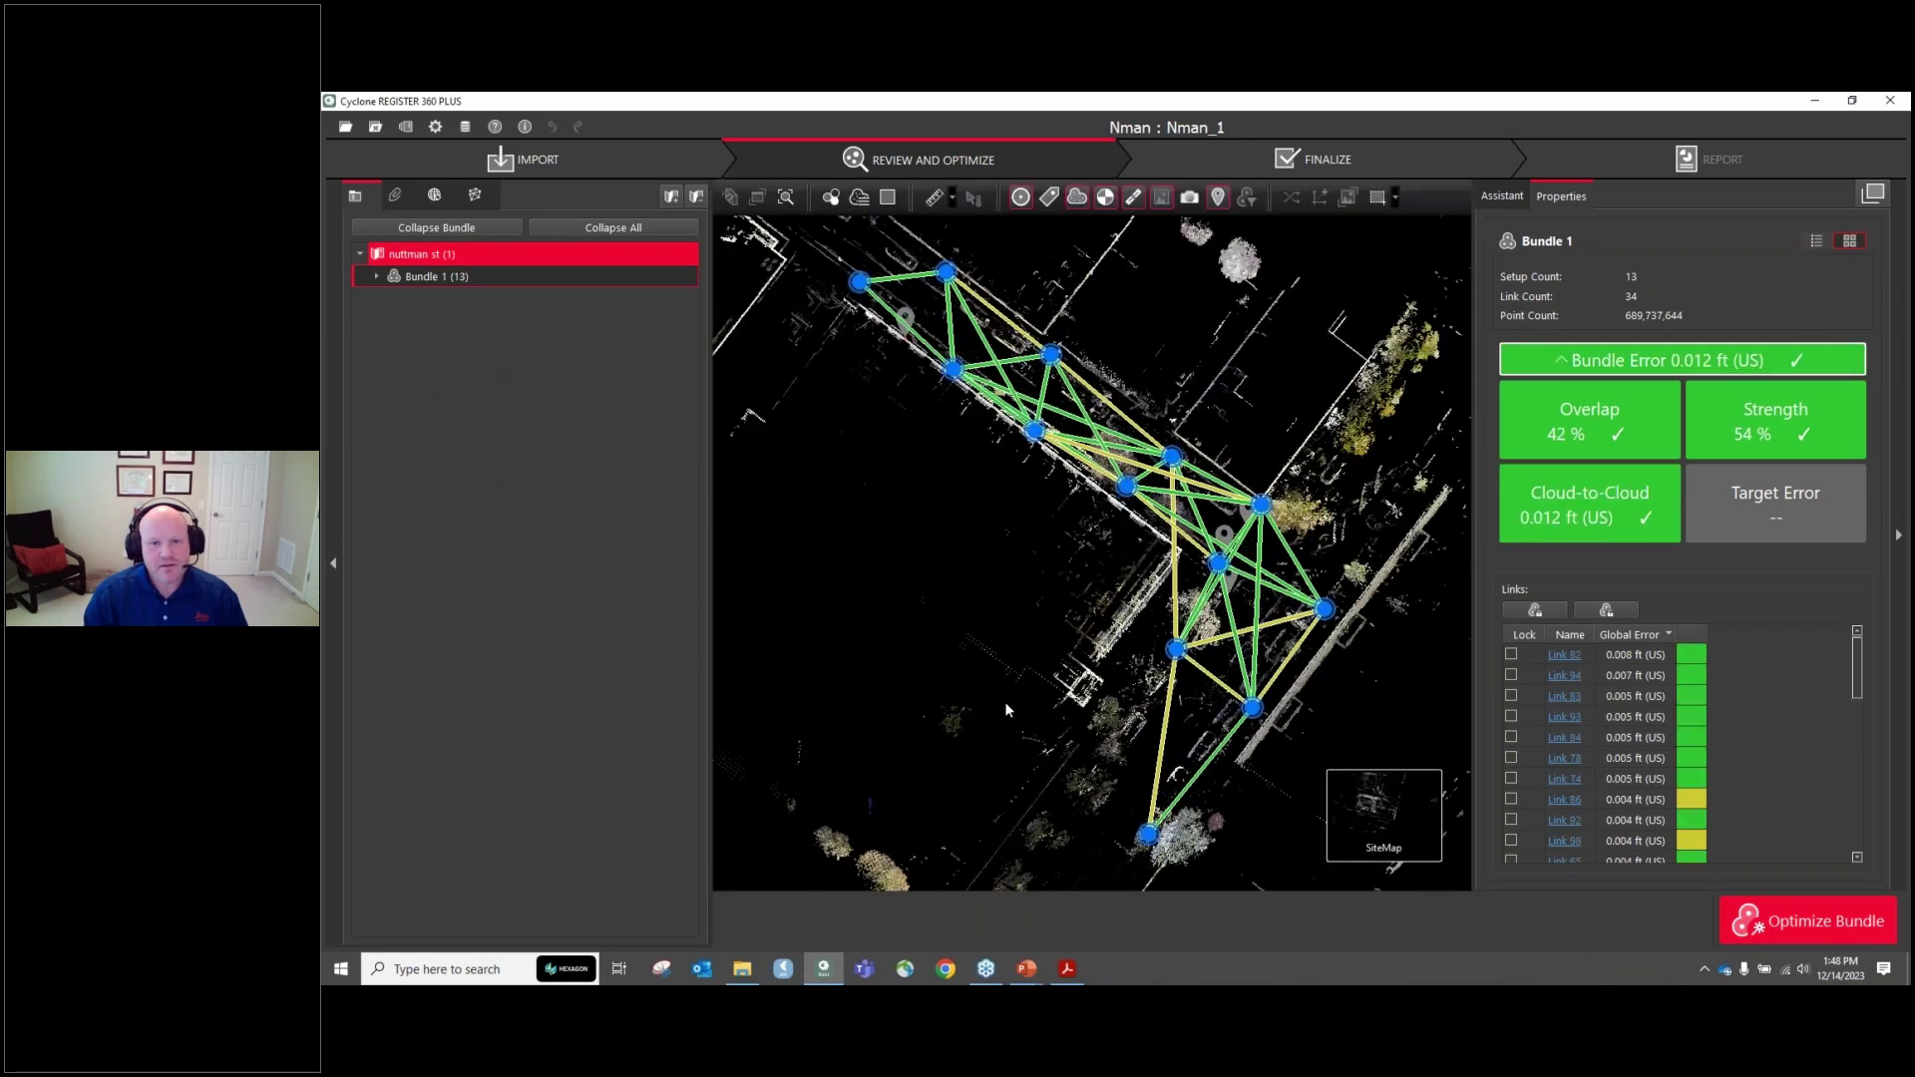
pyautogui.click(376, 277)
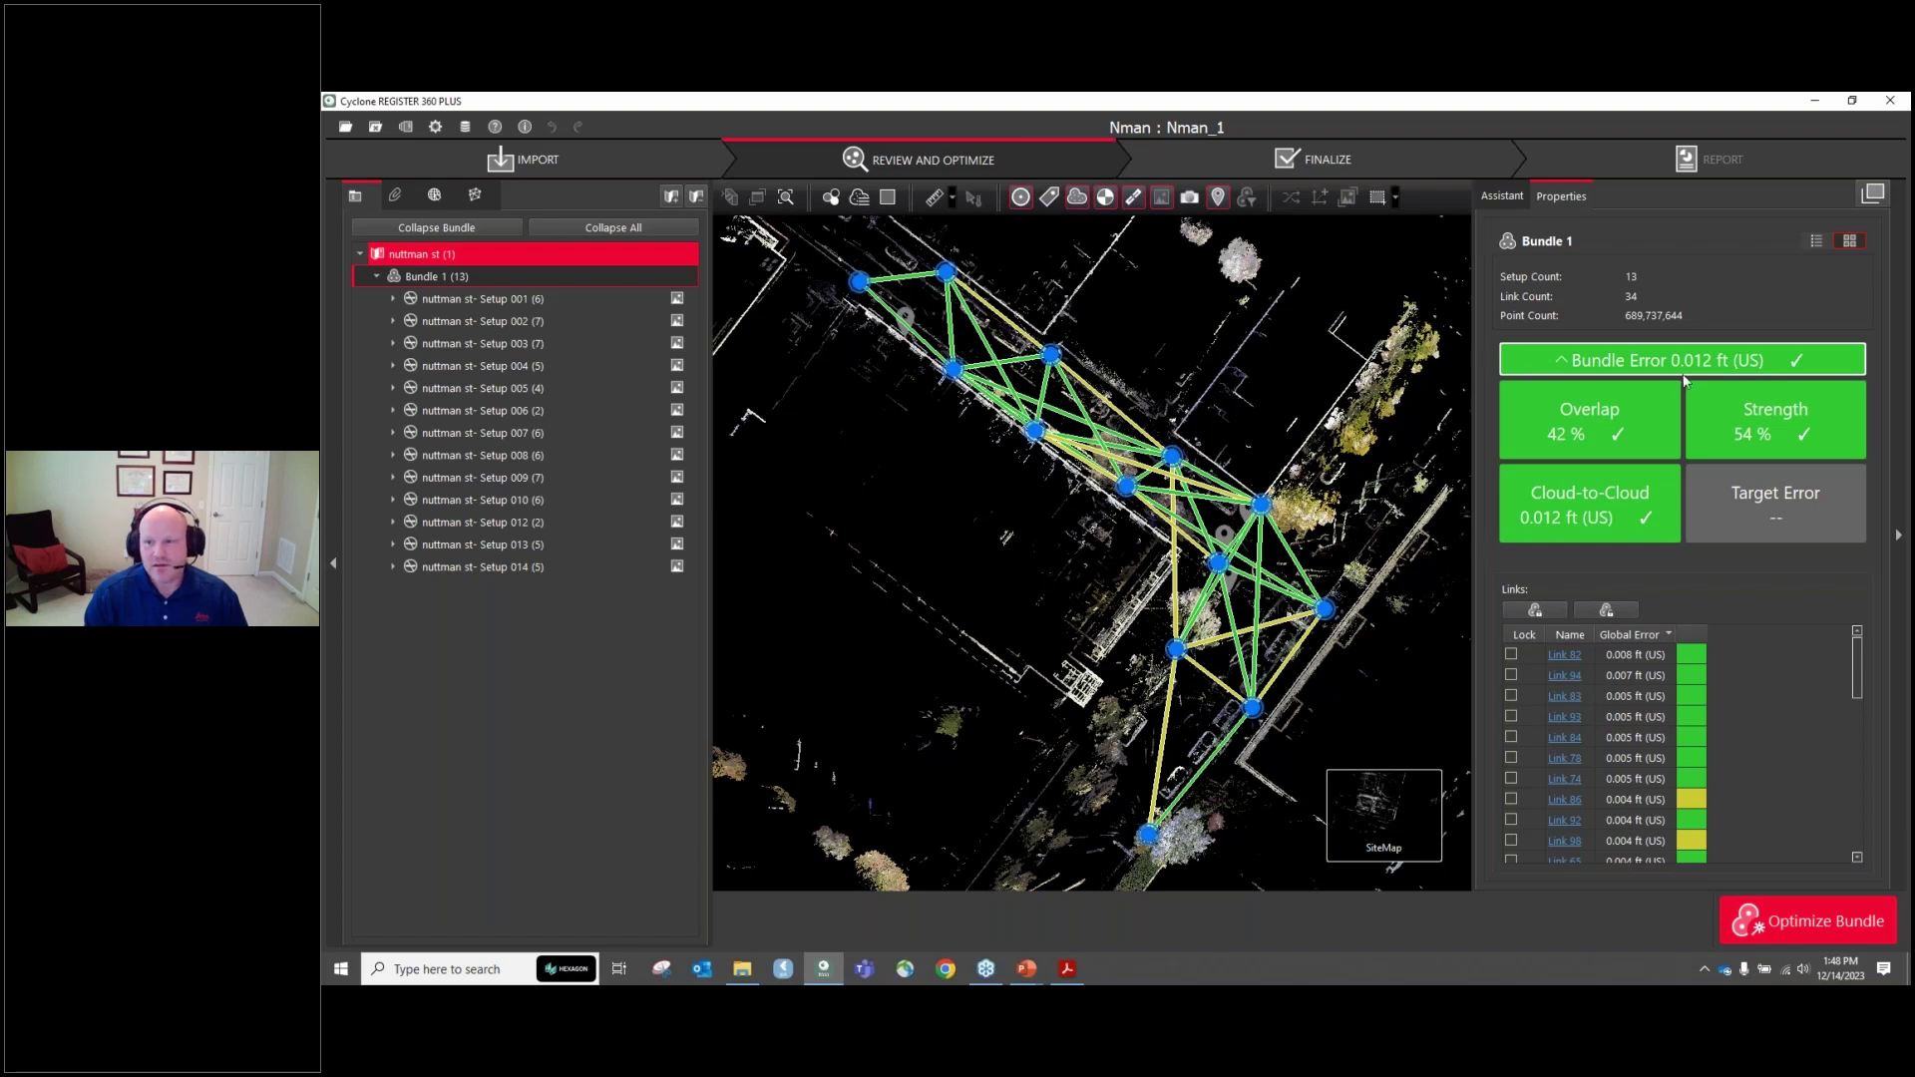
pyautogui.click(1658, 635)
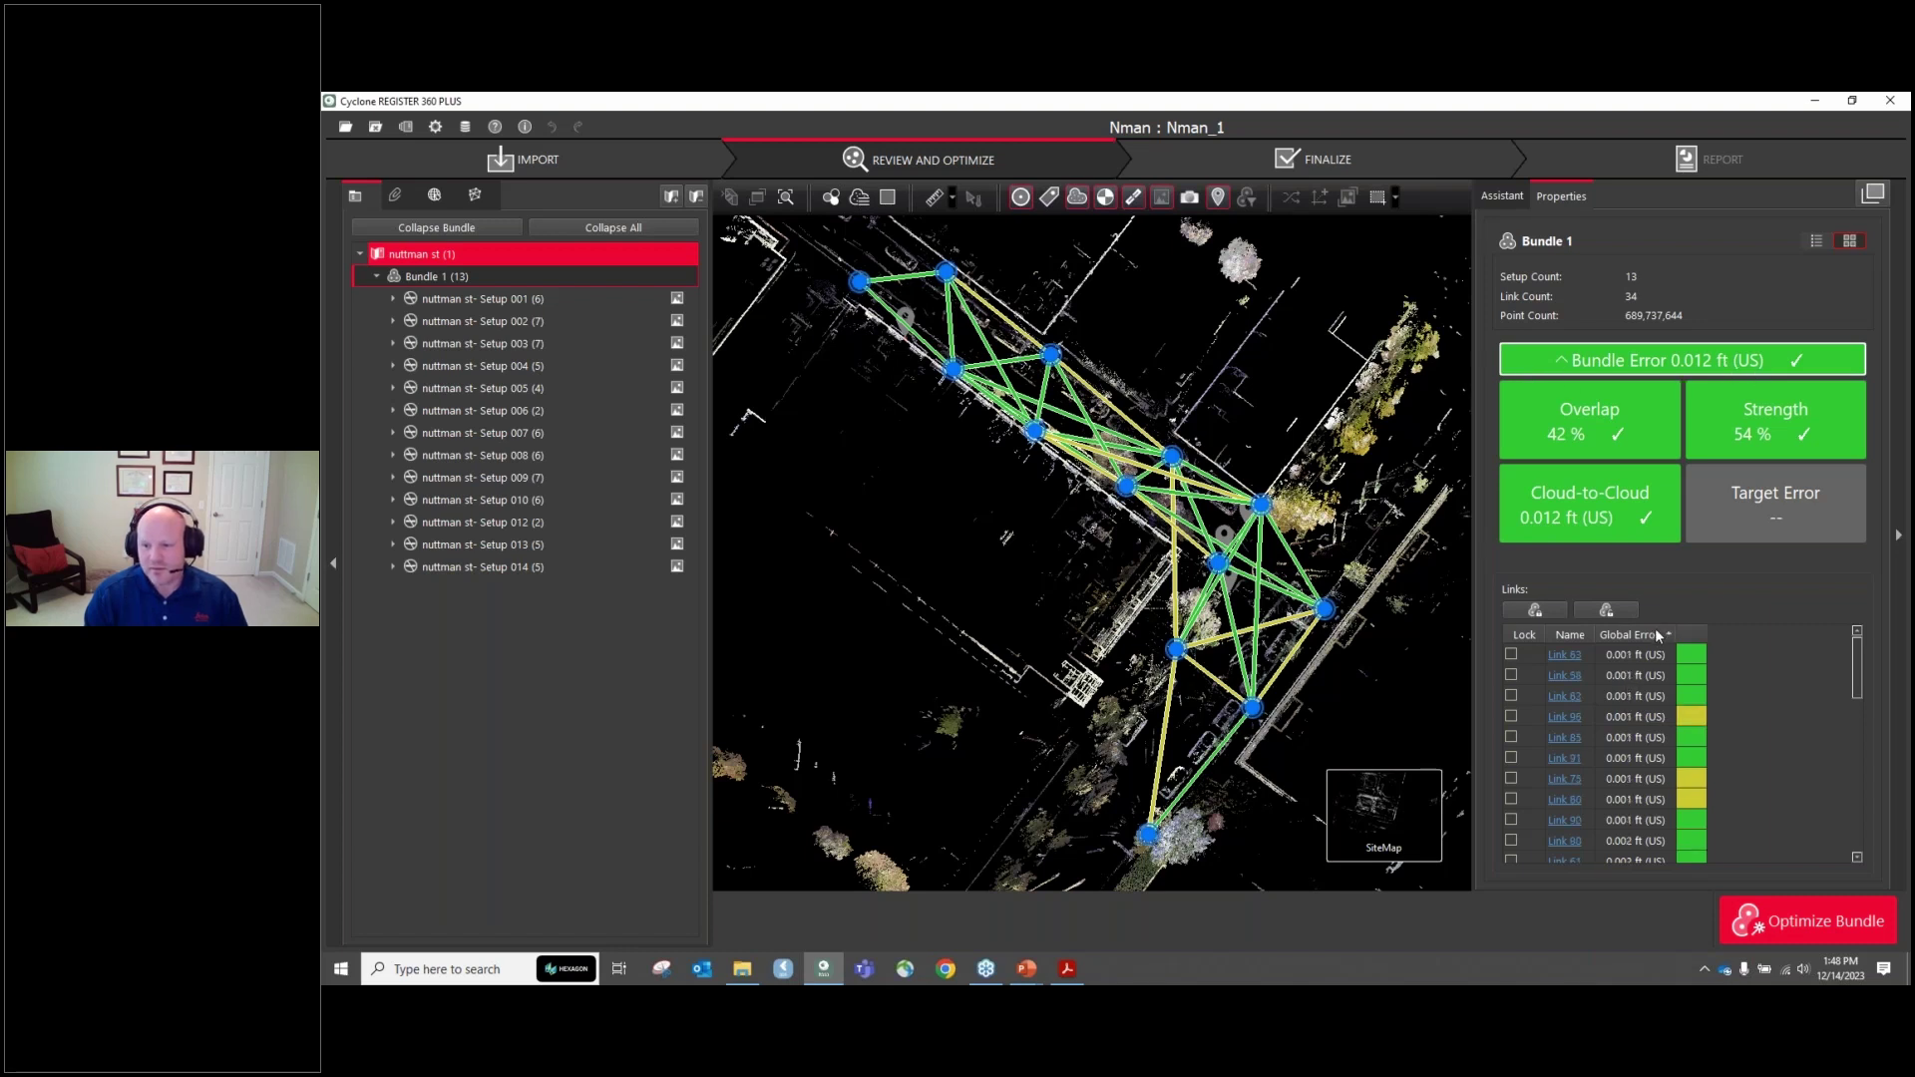
pyautogui.click(1659, 636)
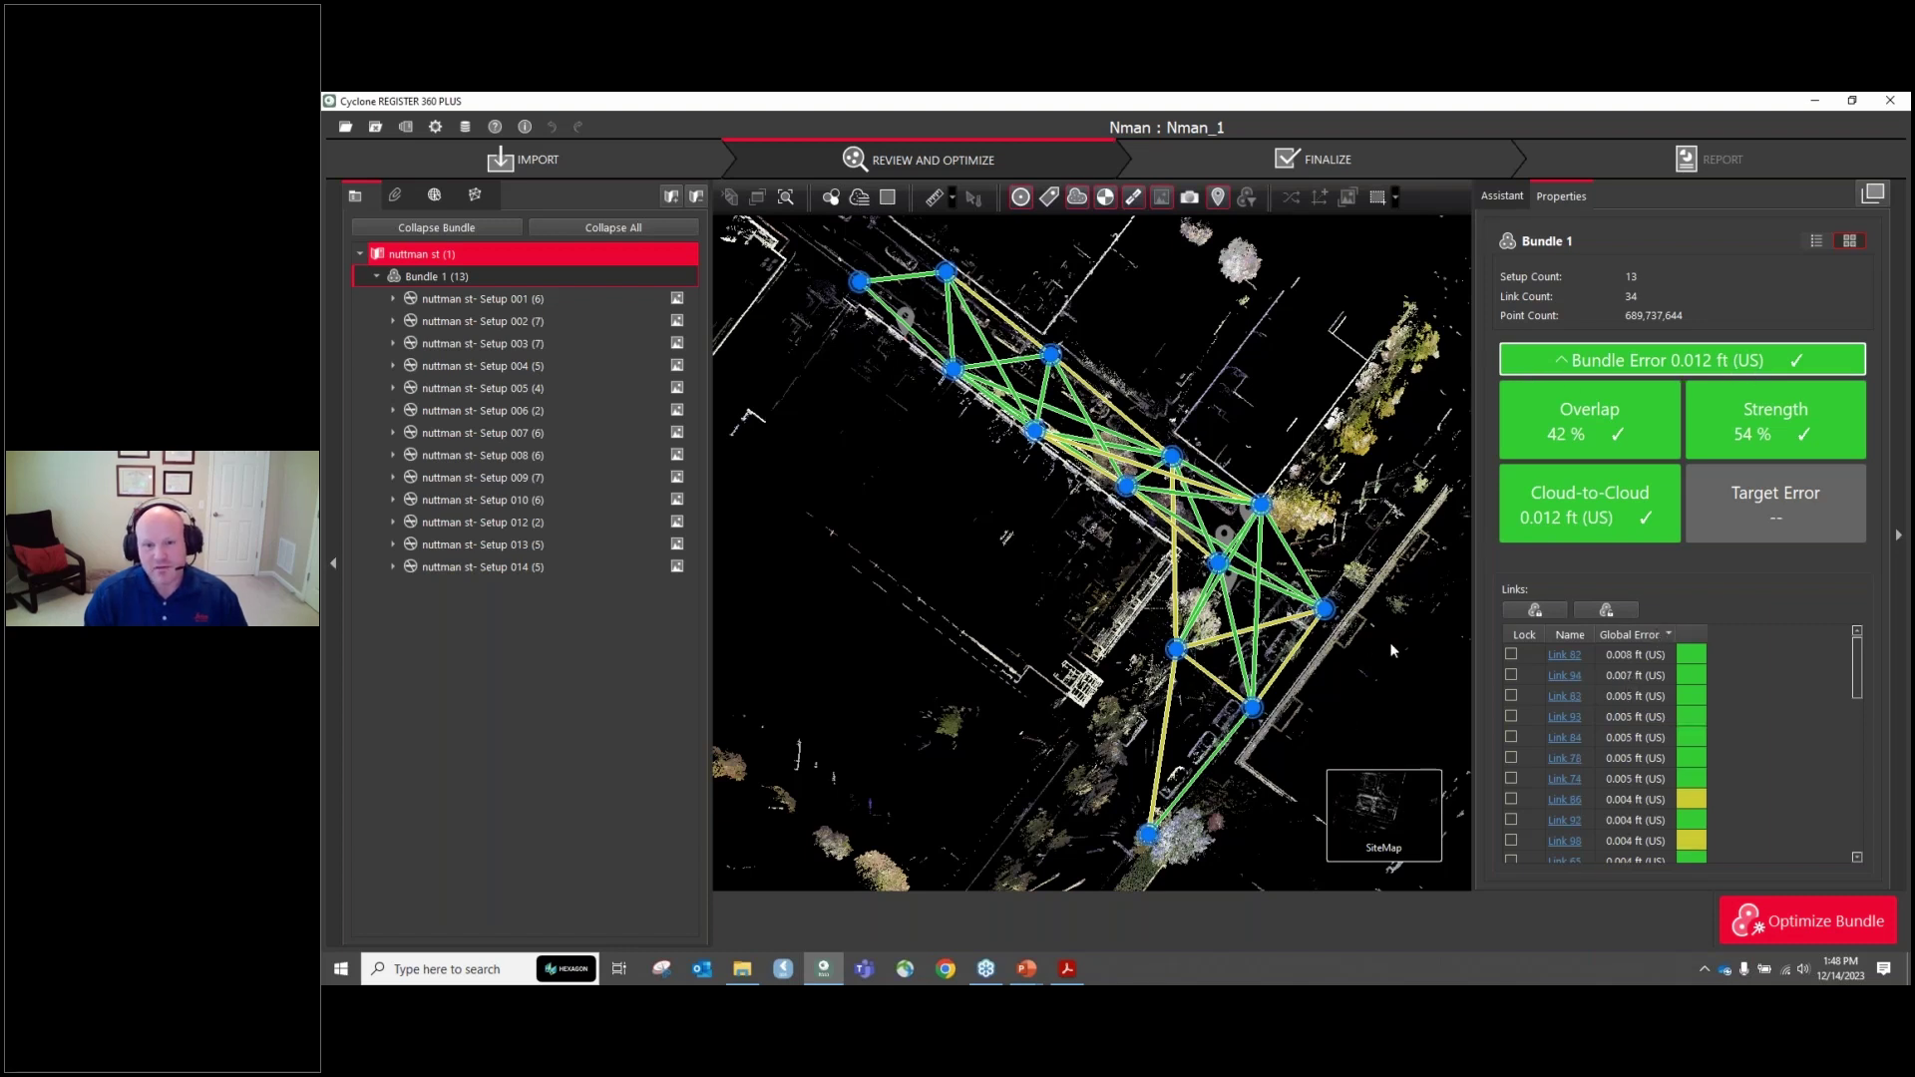
pyautogui.scroll(3, 1399, 642)
pyautogui.scroll(4, 1267, 644)
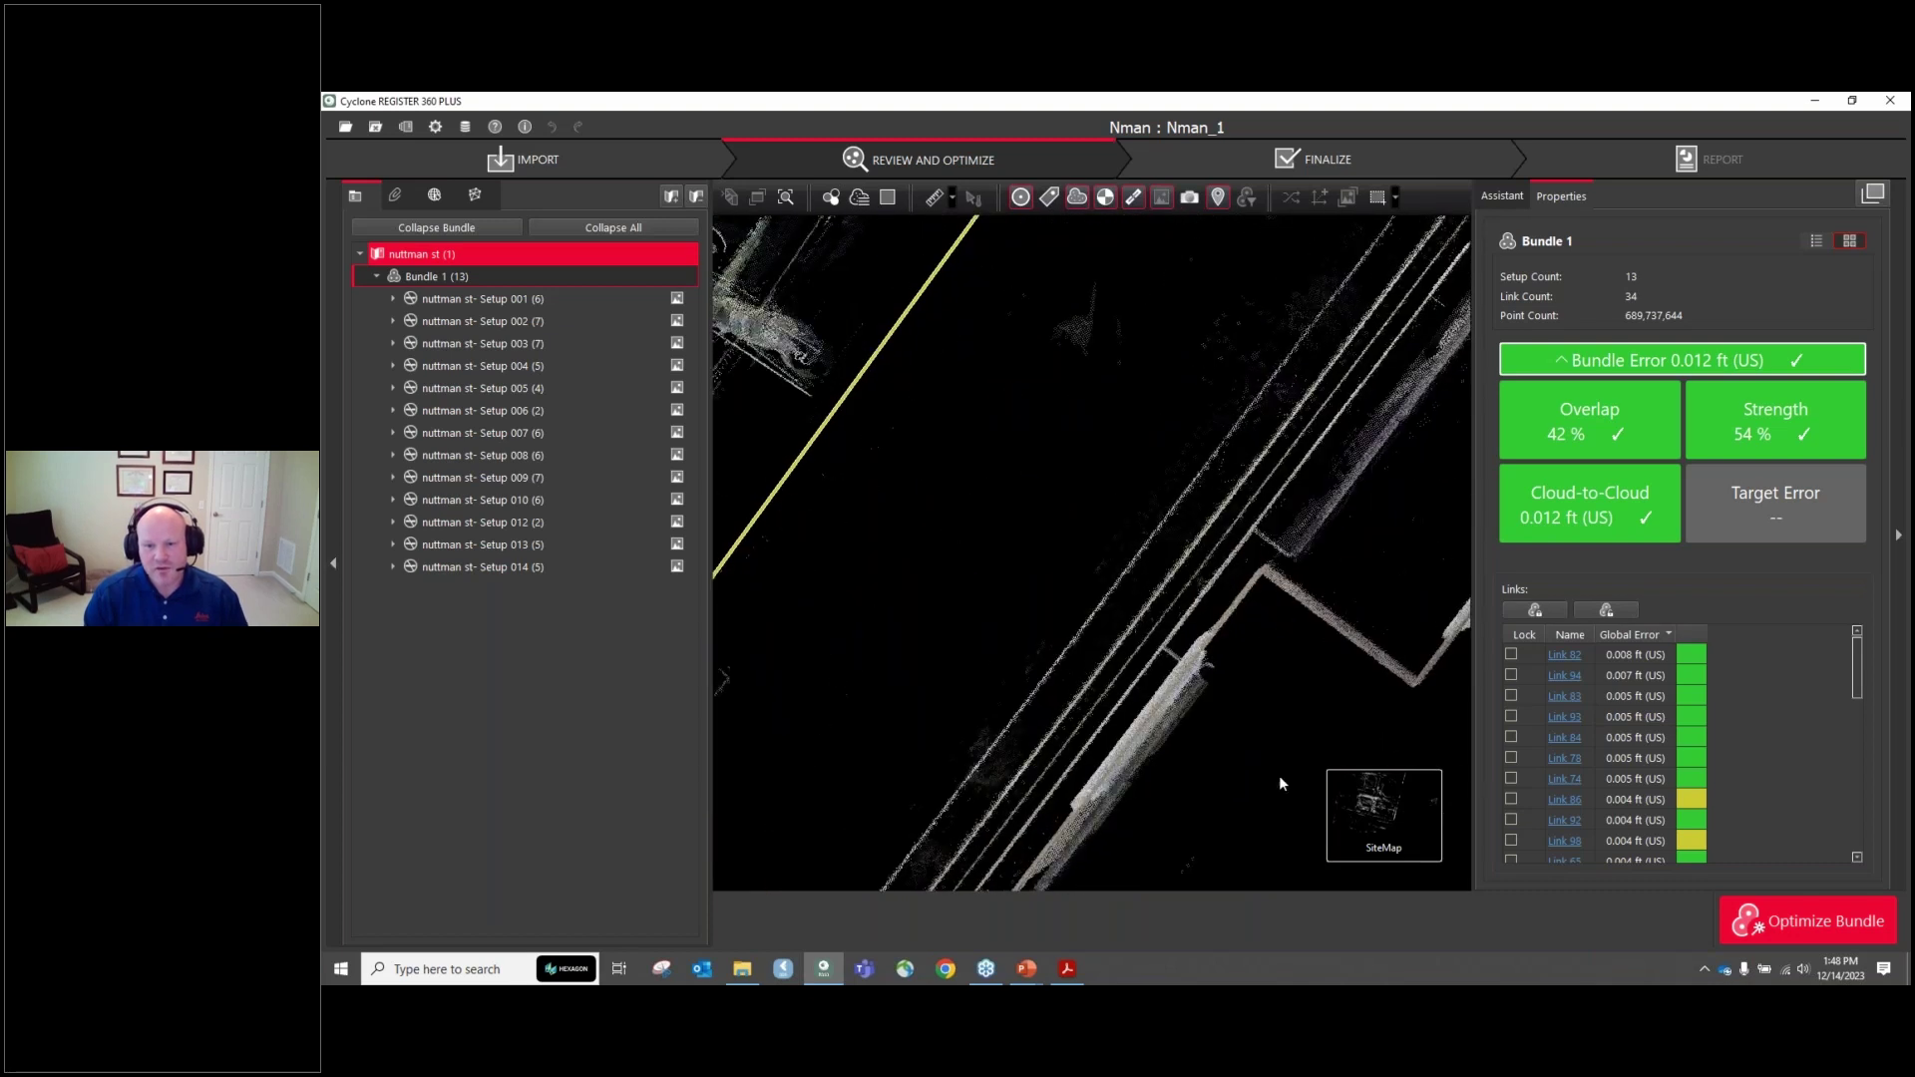
pyautogui.scroll(-2, 1279, 775)
pyautogui.scroll(-4, 1090, 518)
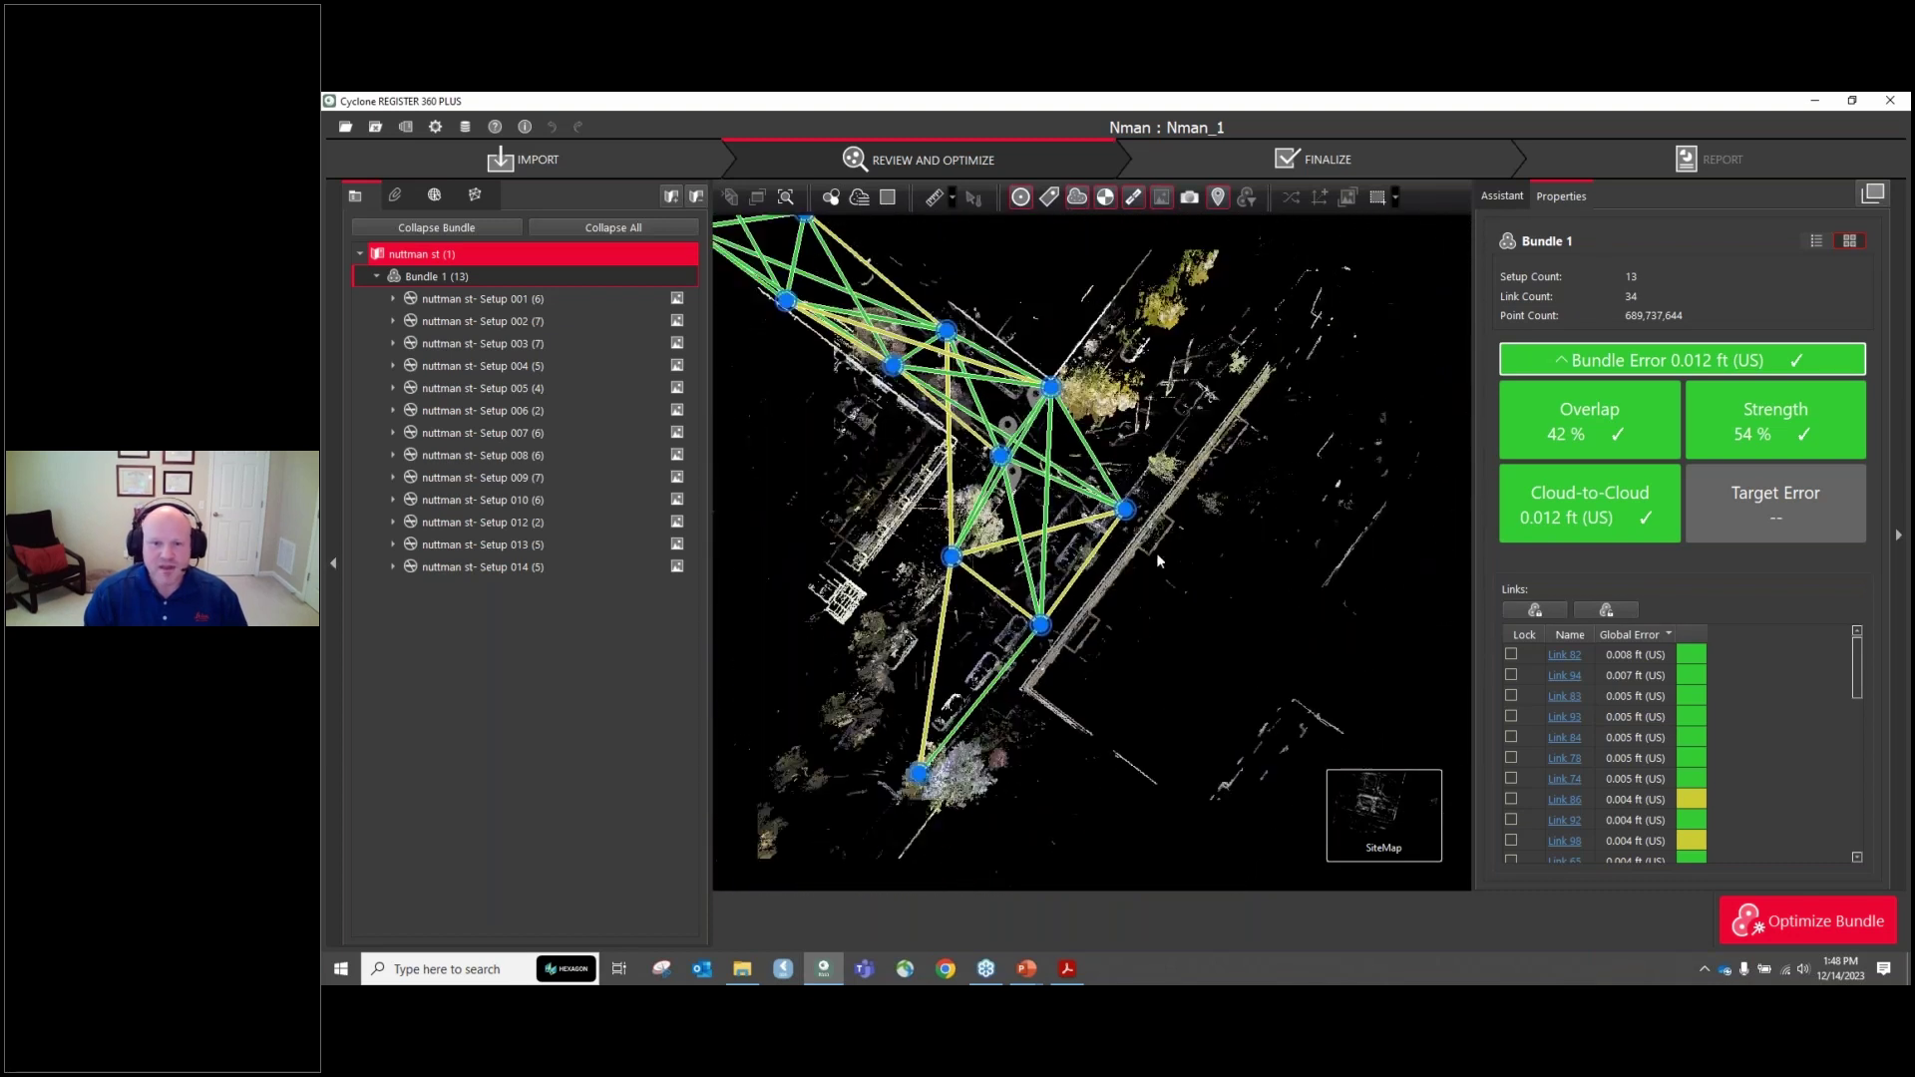
pyautogui.scroll(2, 966, 477)
pyautogui.moveTo(972, 535)
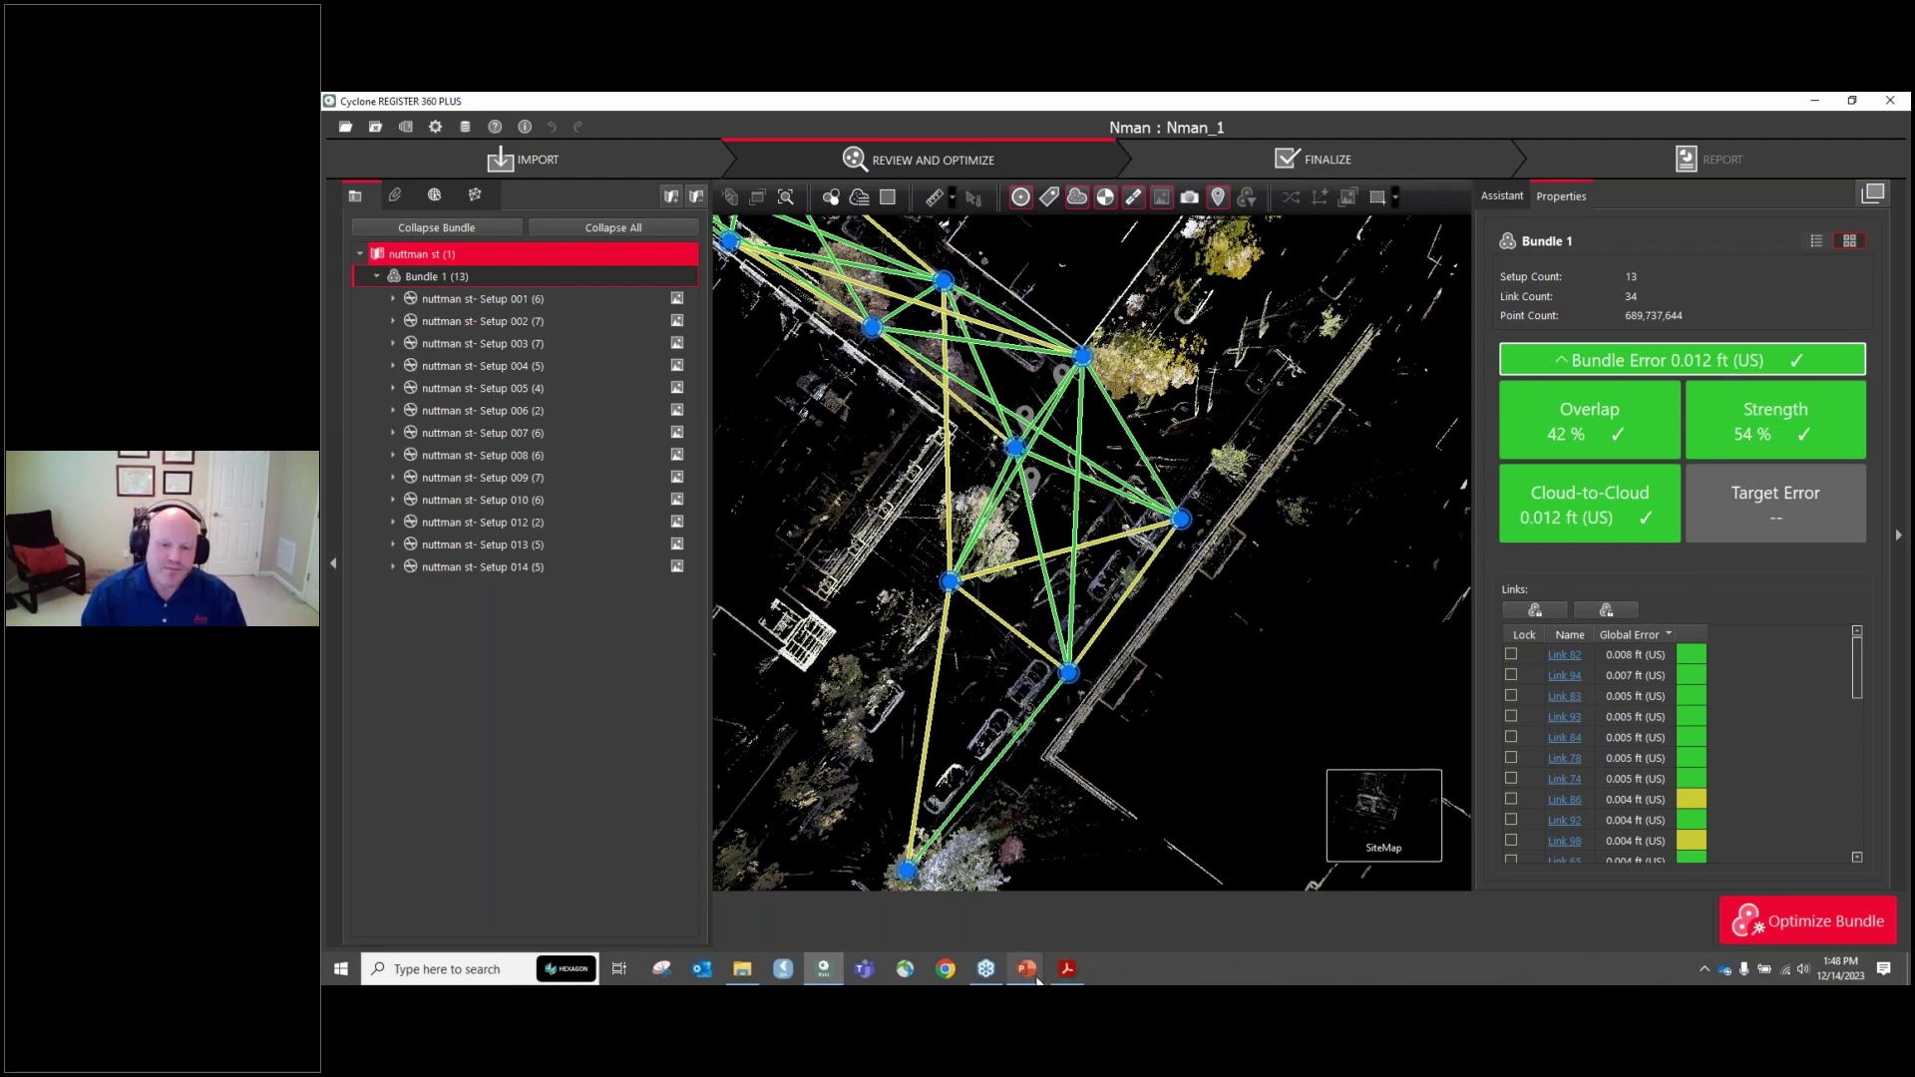
pyautogui.moveTo(1037, 980)
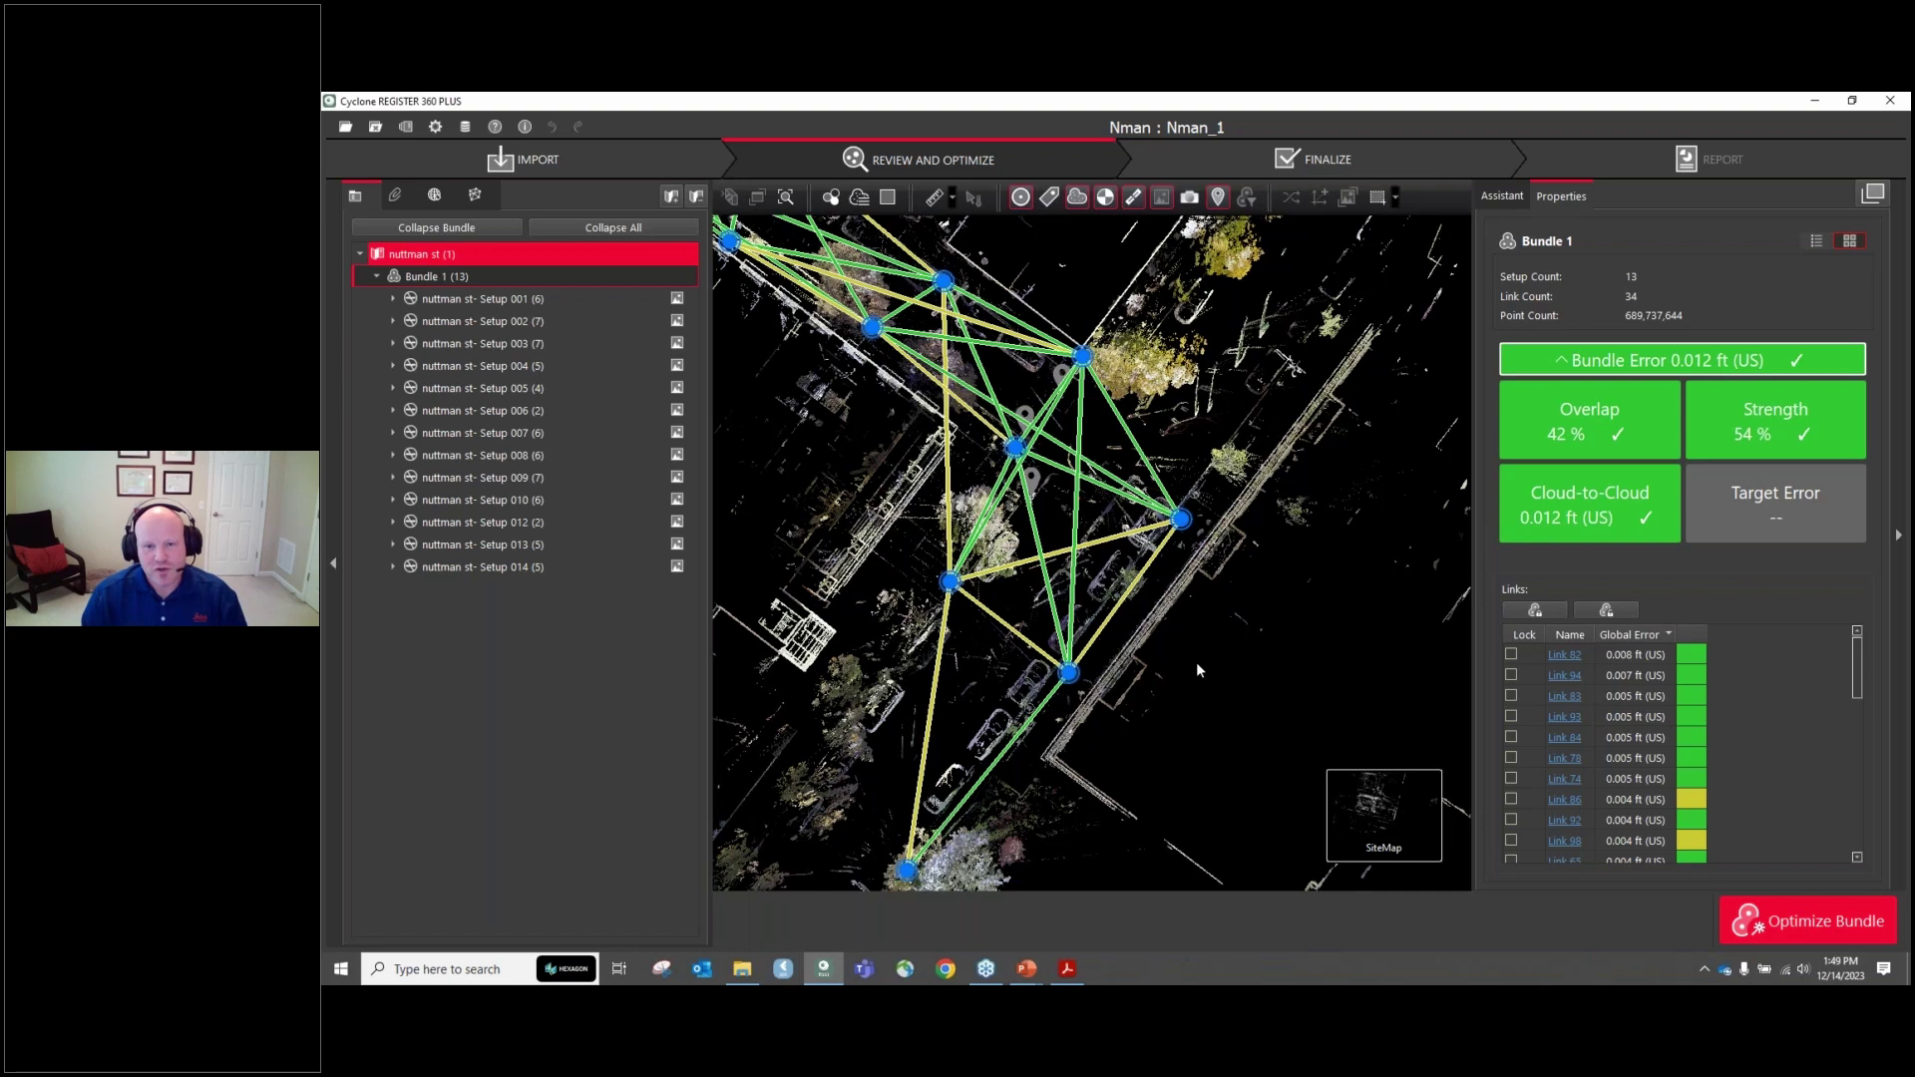
pyautogui.scroll(-5, 1189, 654)
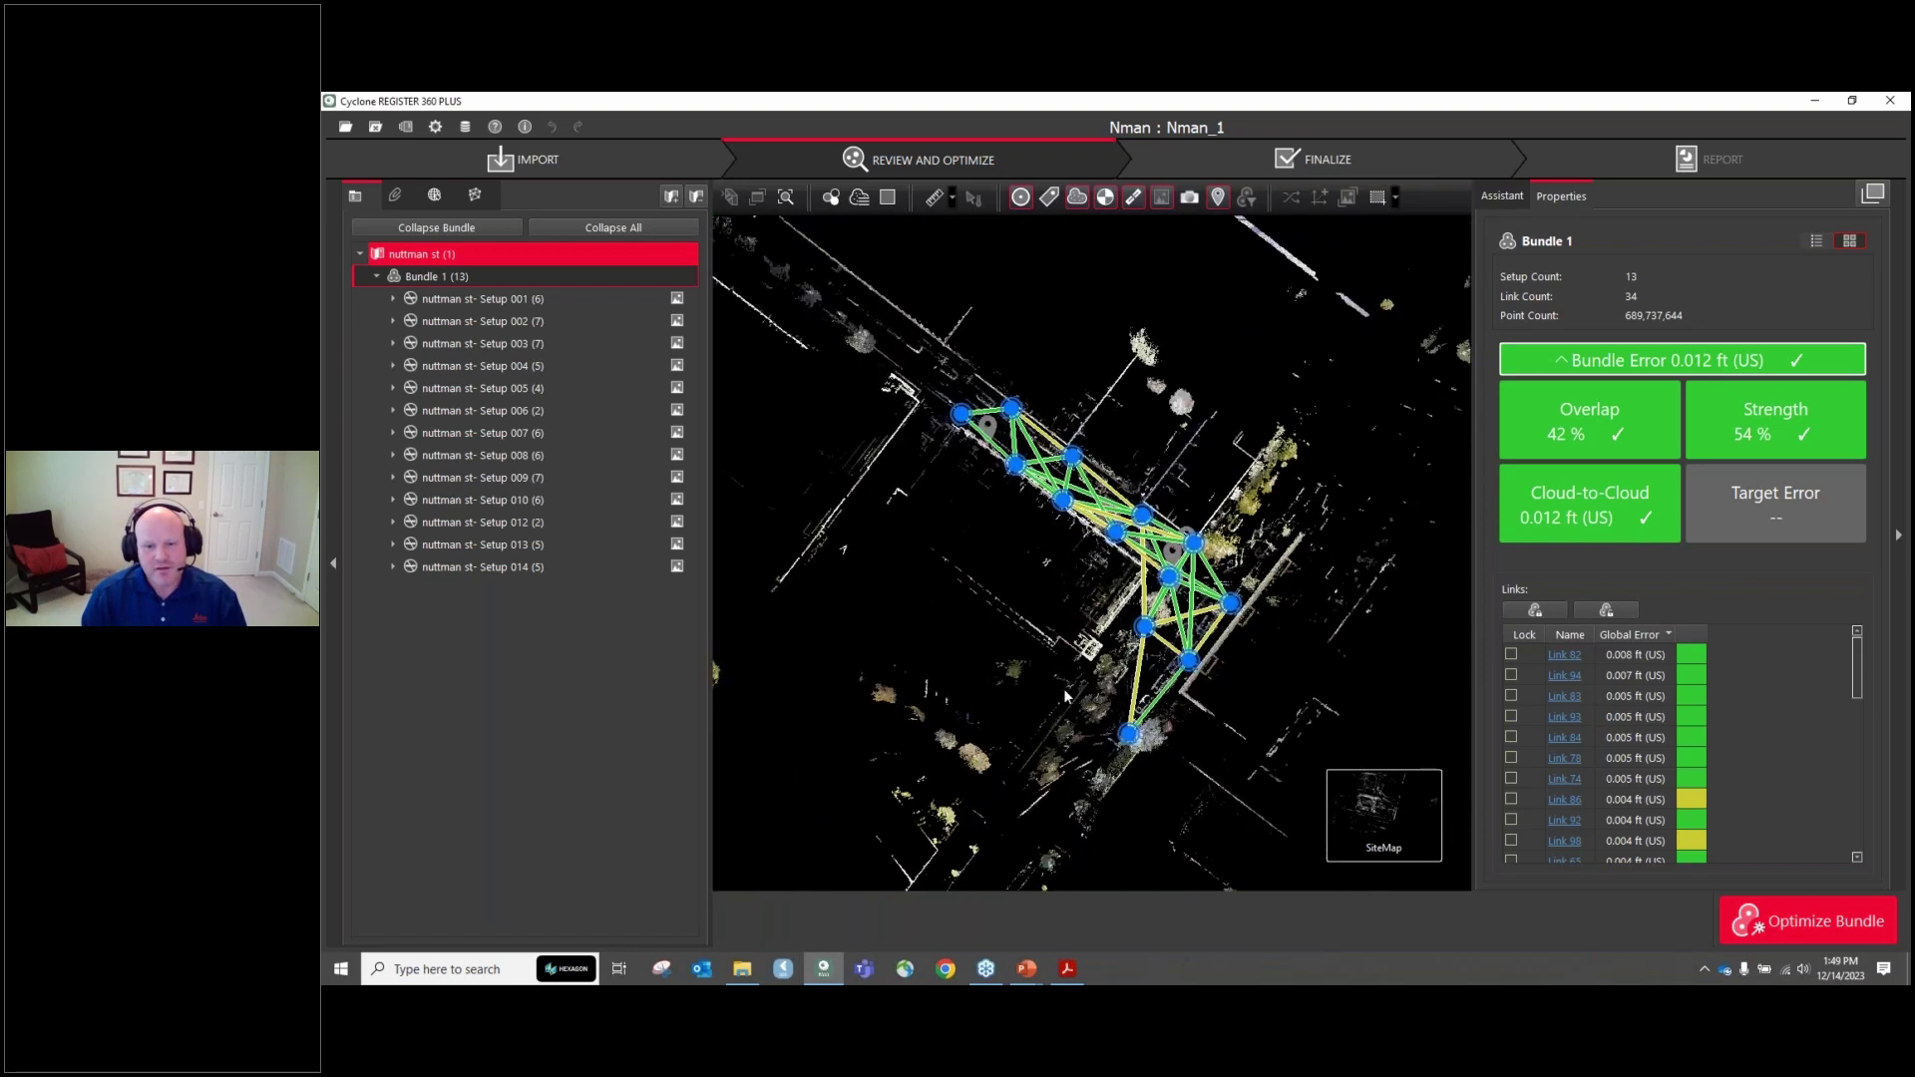
pyautogui.scroll(2, 1065, 695)
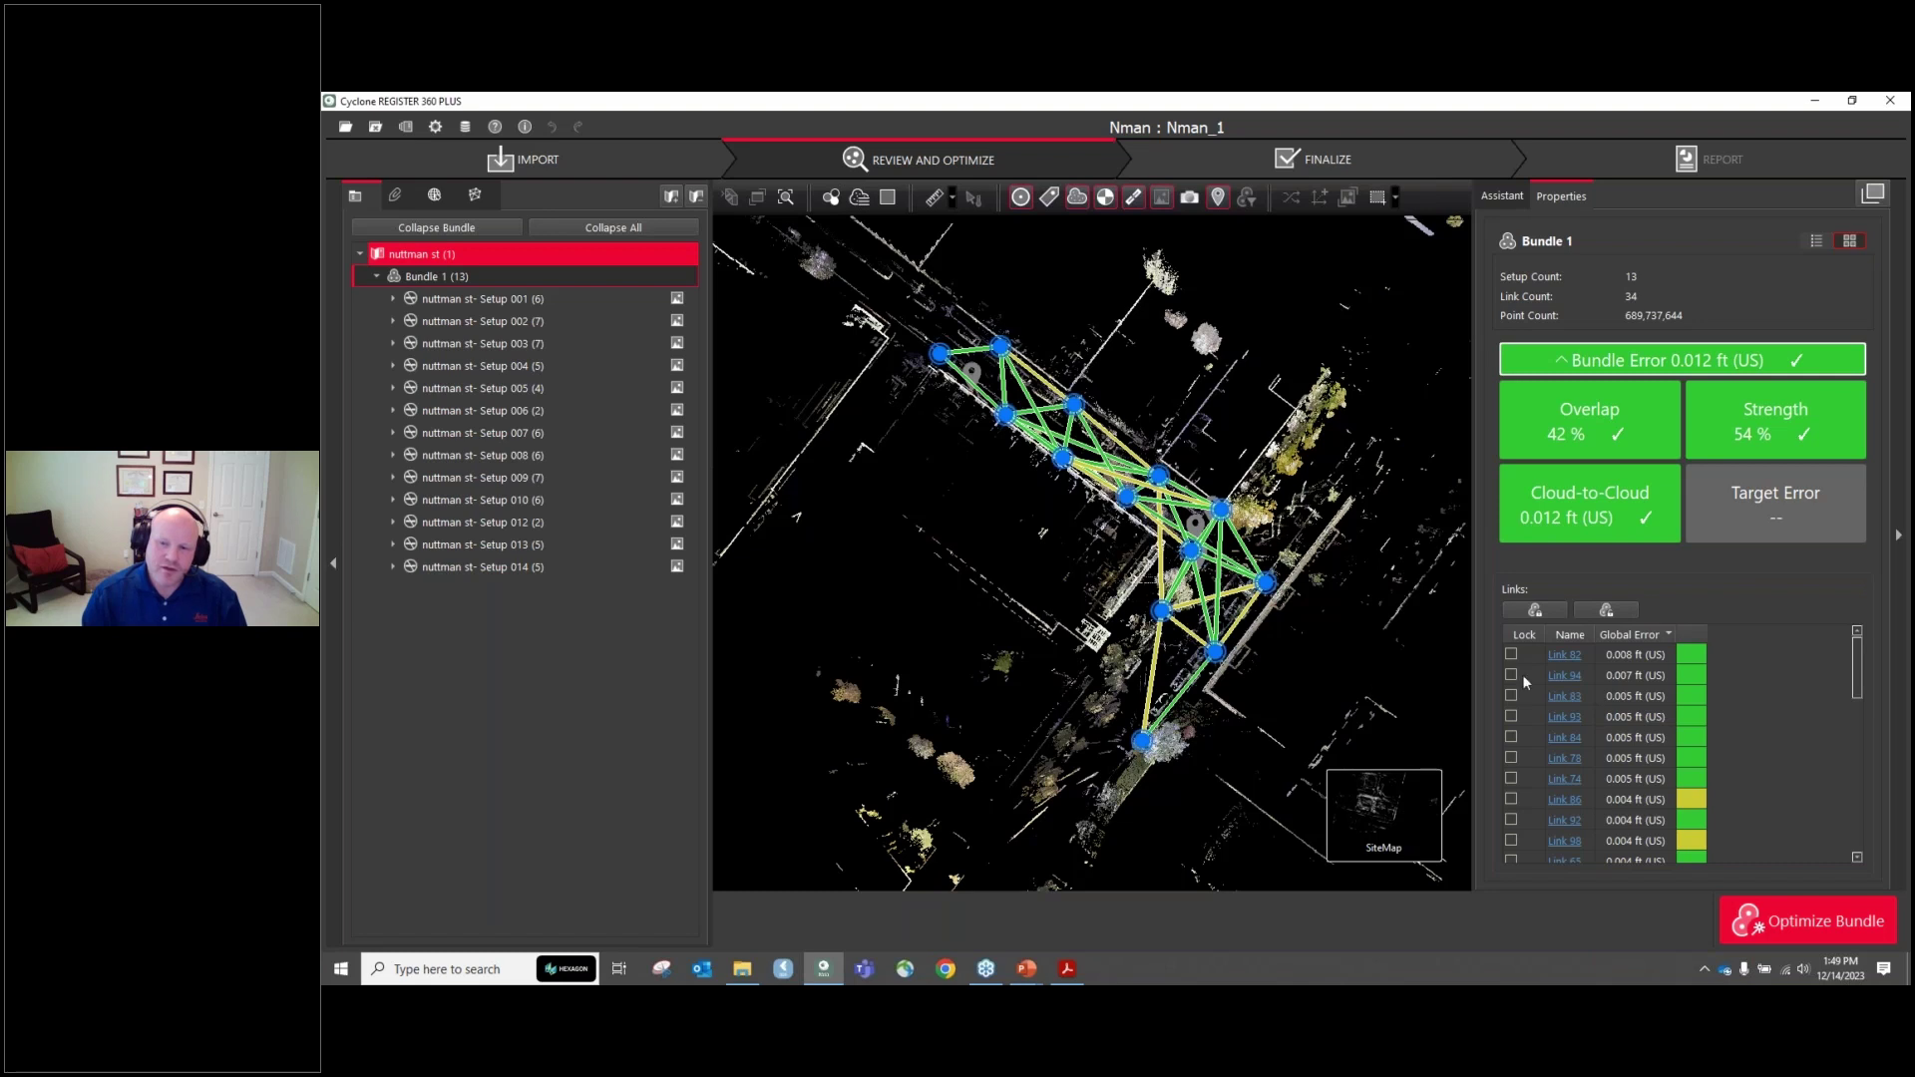
# Step: Lock all 34 links in Nman's Bundle 1 so they display dashed
pyautogui.click(1539, 610)
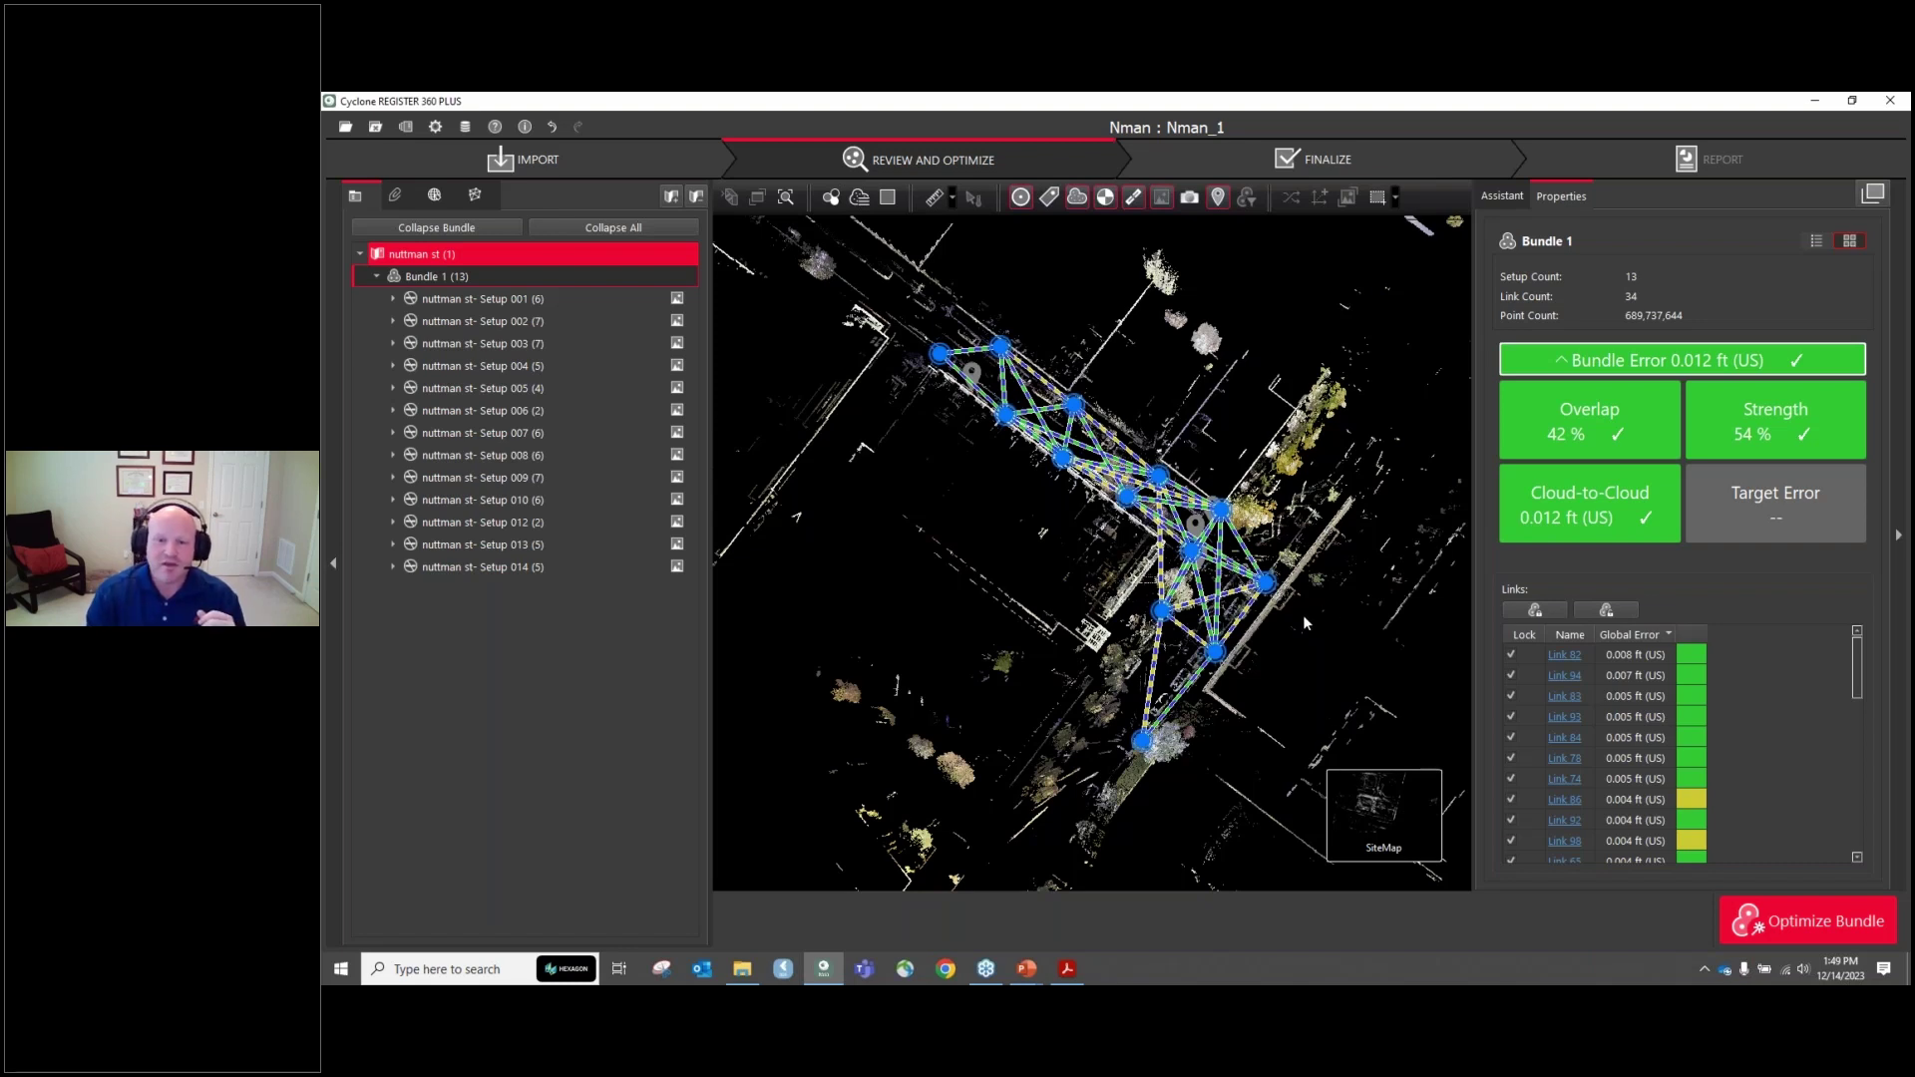
pyautogui.scroll(5, 1297, 615)
pyautogui.scroll(-5, 1085, 469)
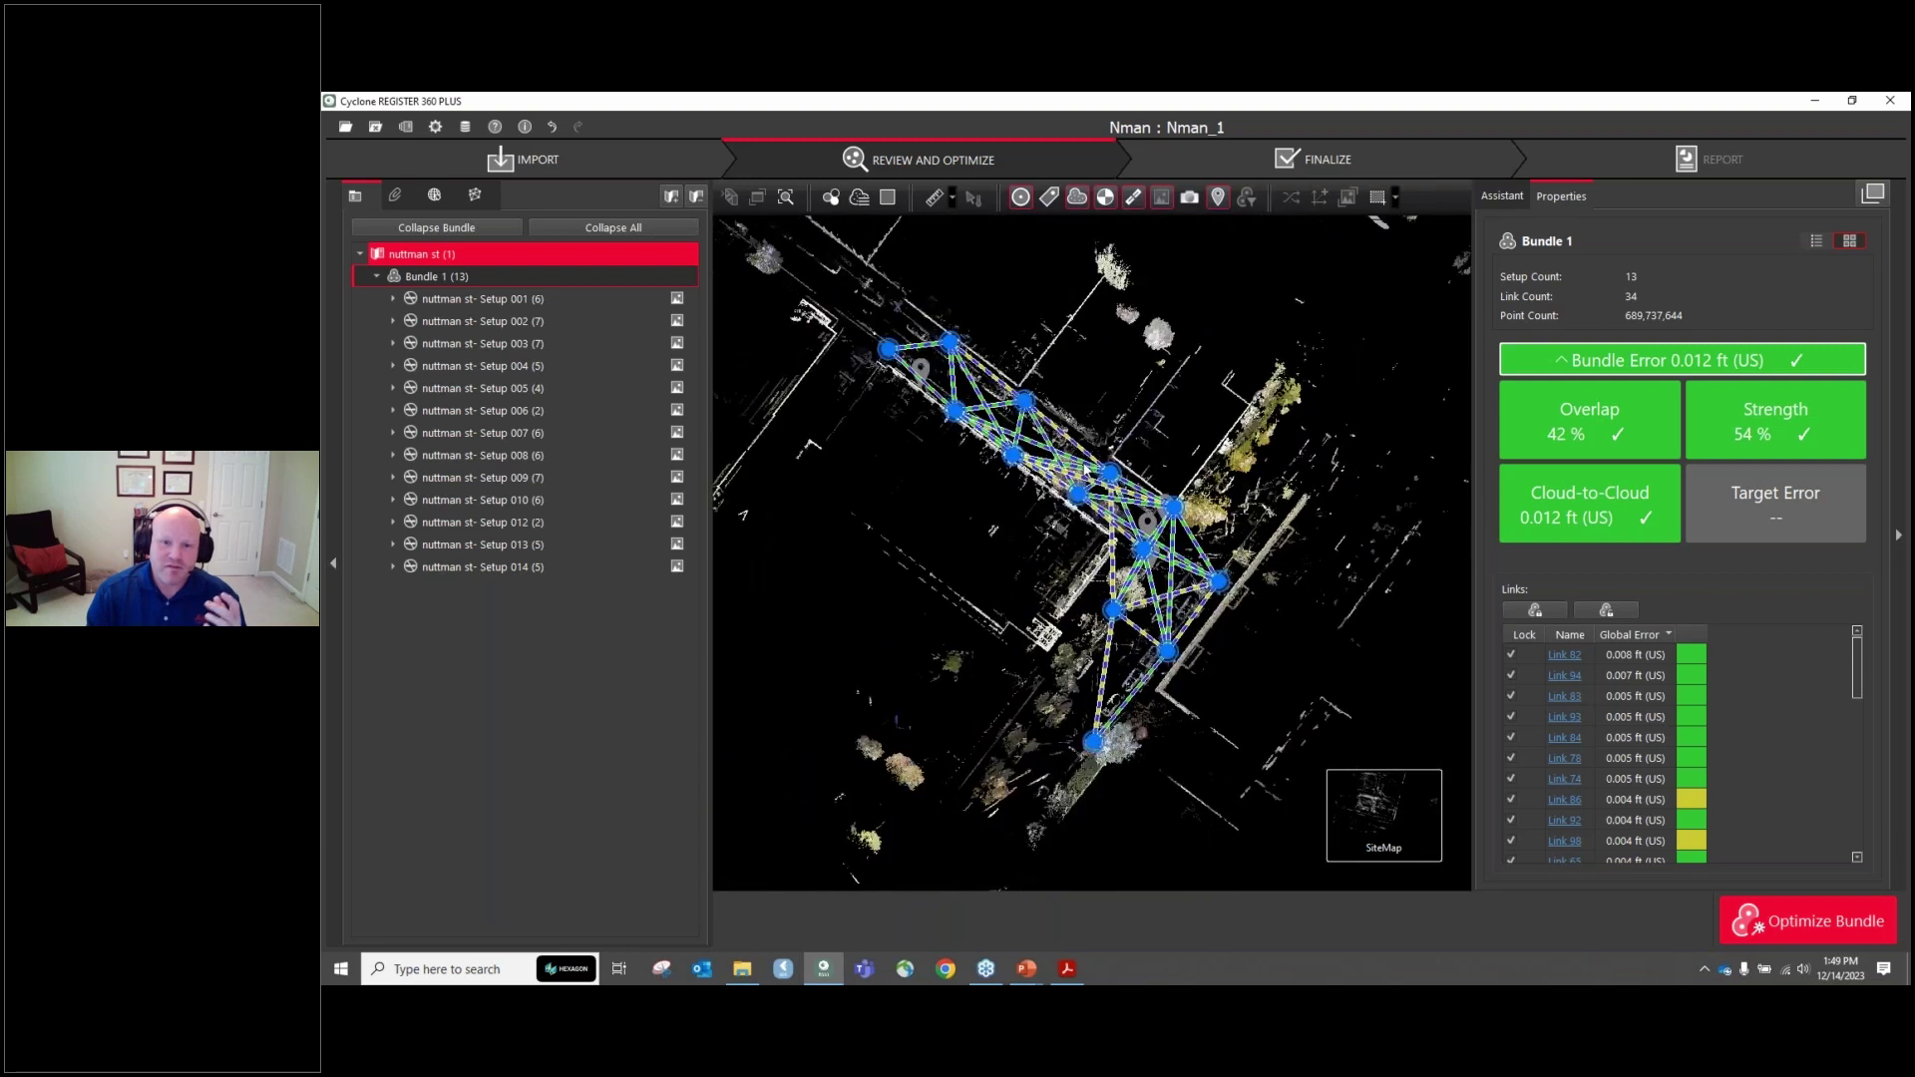
pyautogui.scroll(5, 1003, 468)
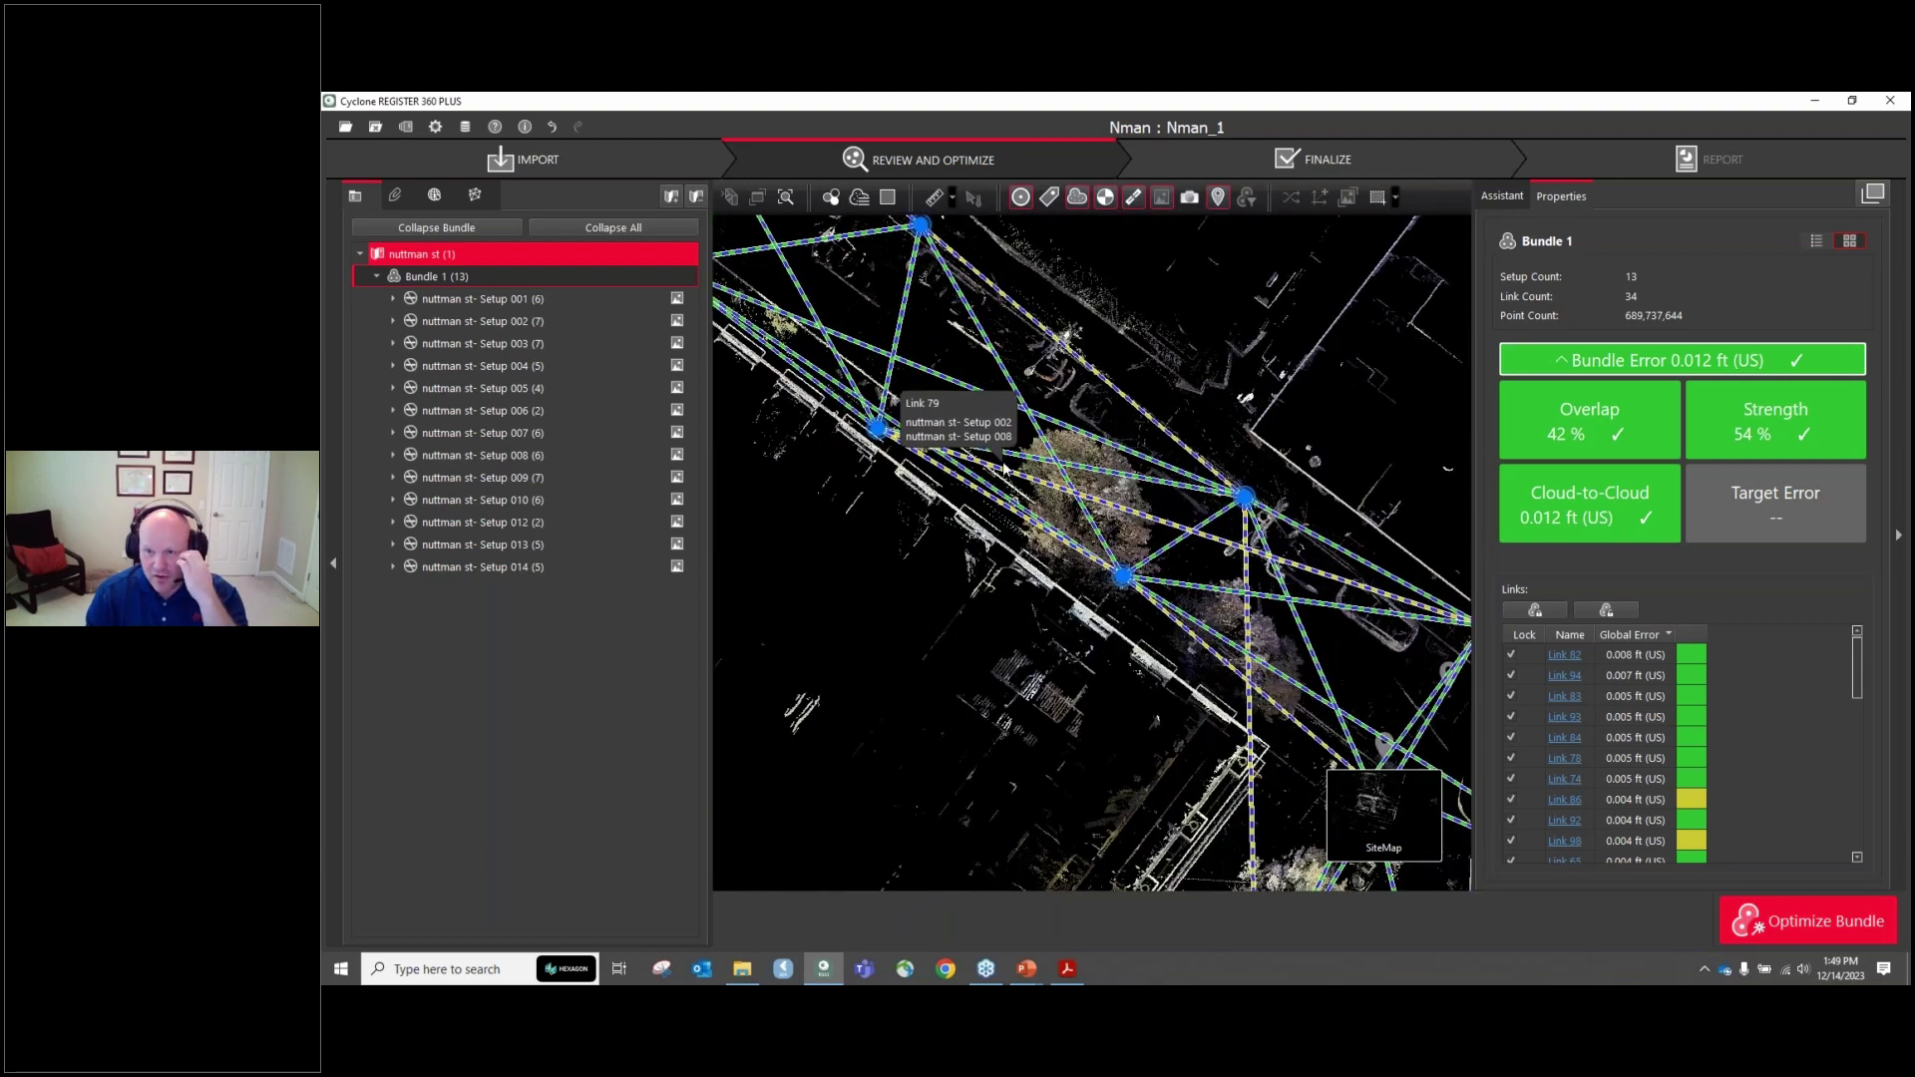
pyautogui.scroll(-5, 1003, 469)
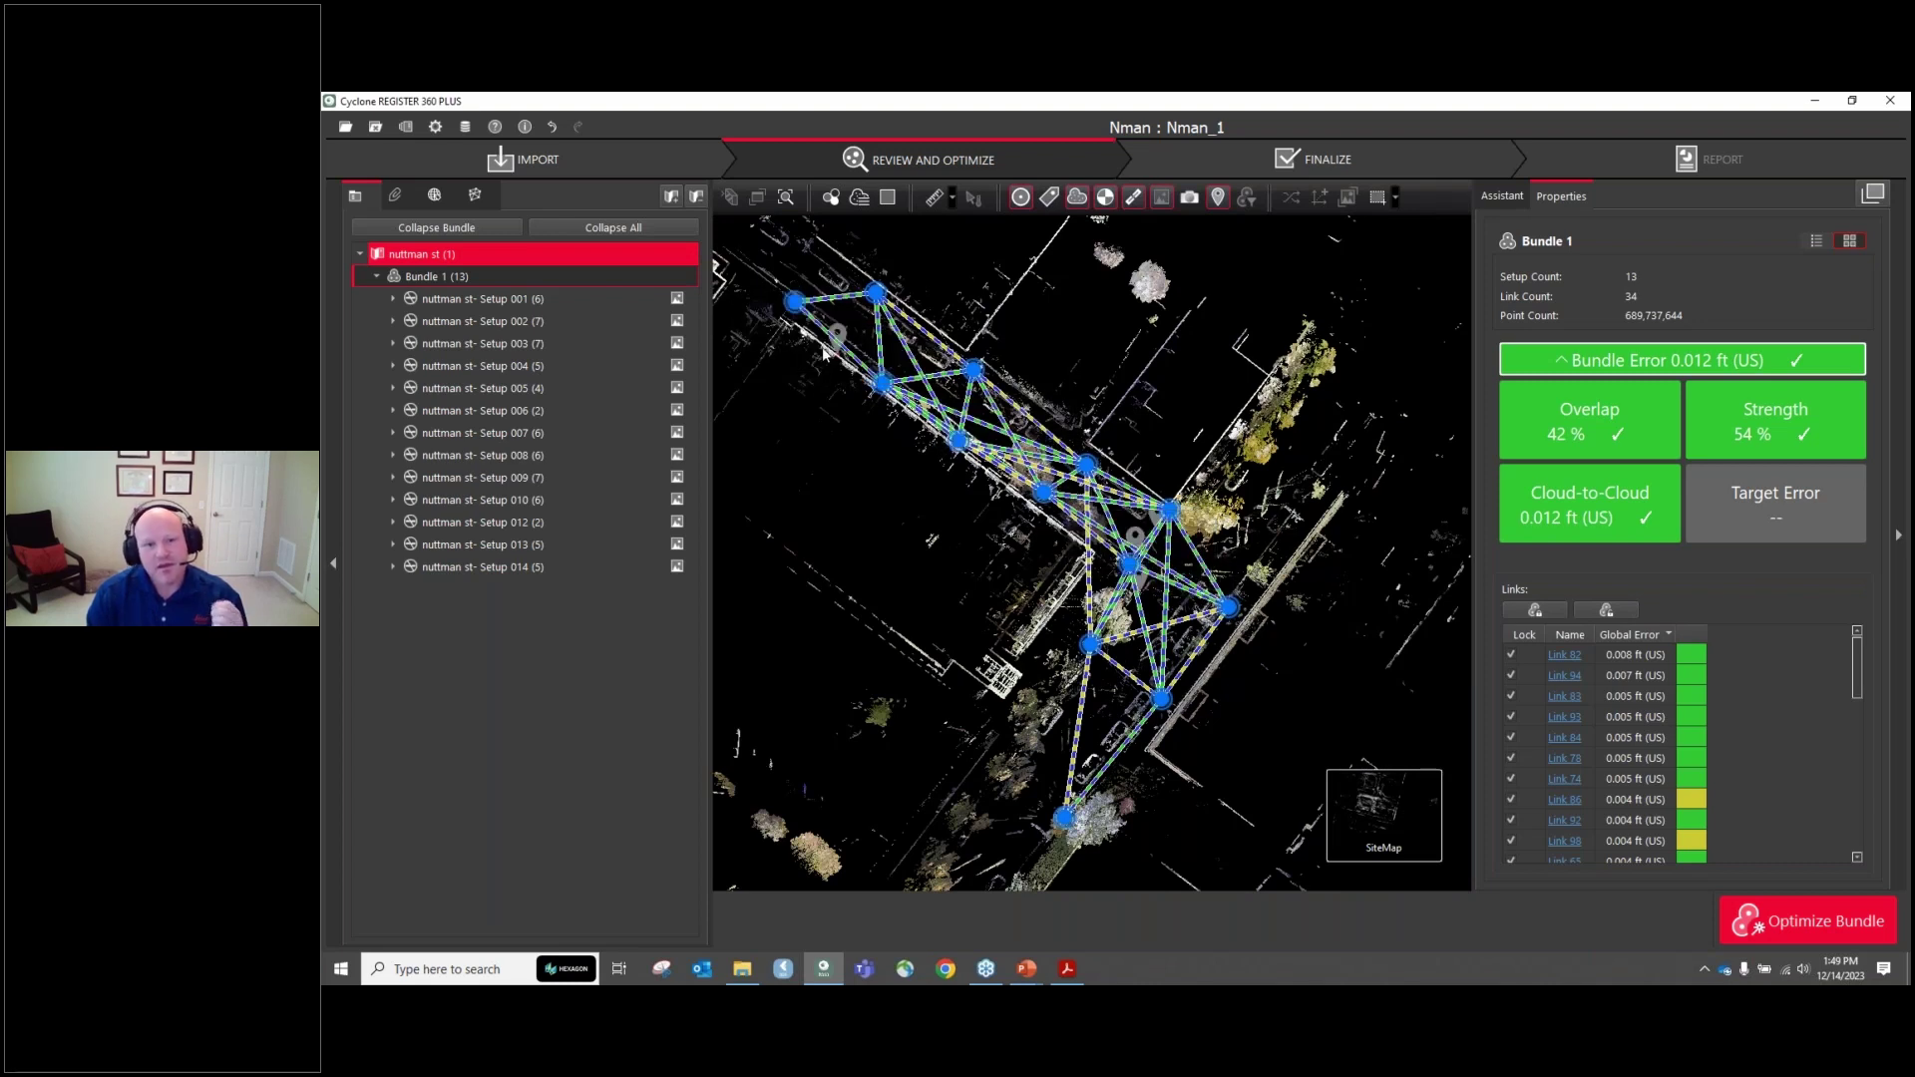
# Step: Inspect Link 62 (Setup 006–007) and Link 63 (Setup 007–008), then return to Bundle 1's summary
pyautogui.click(826, 347)
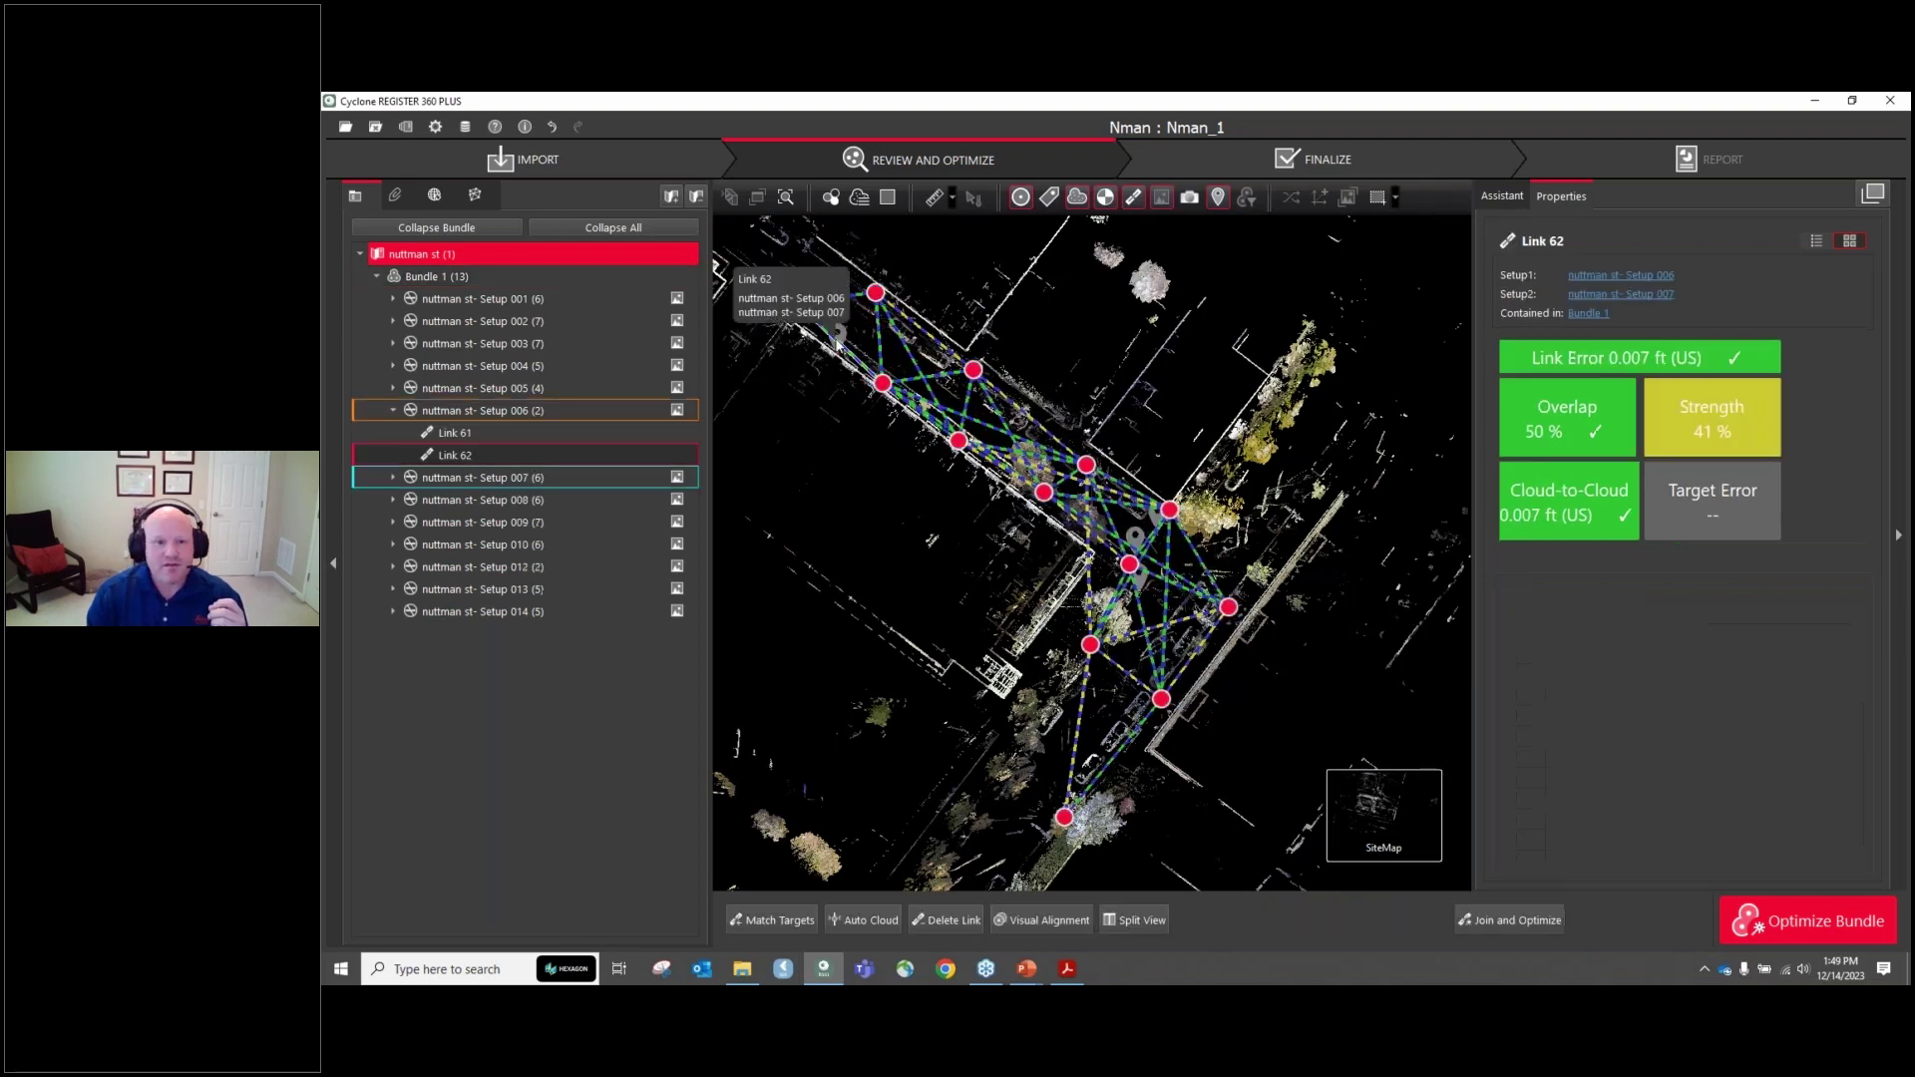
pyautogui.click(973, 429)
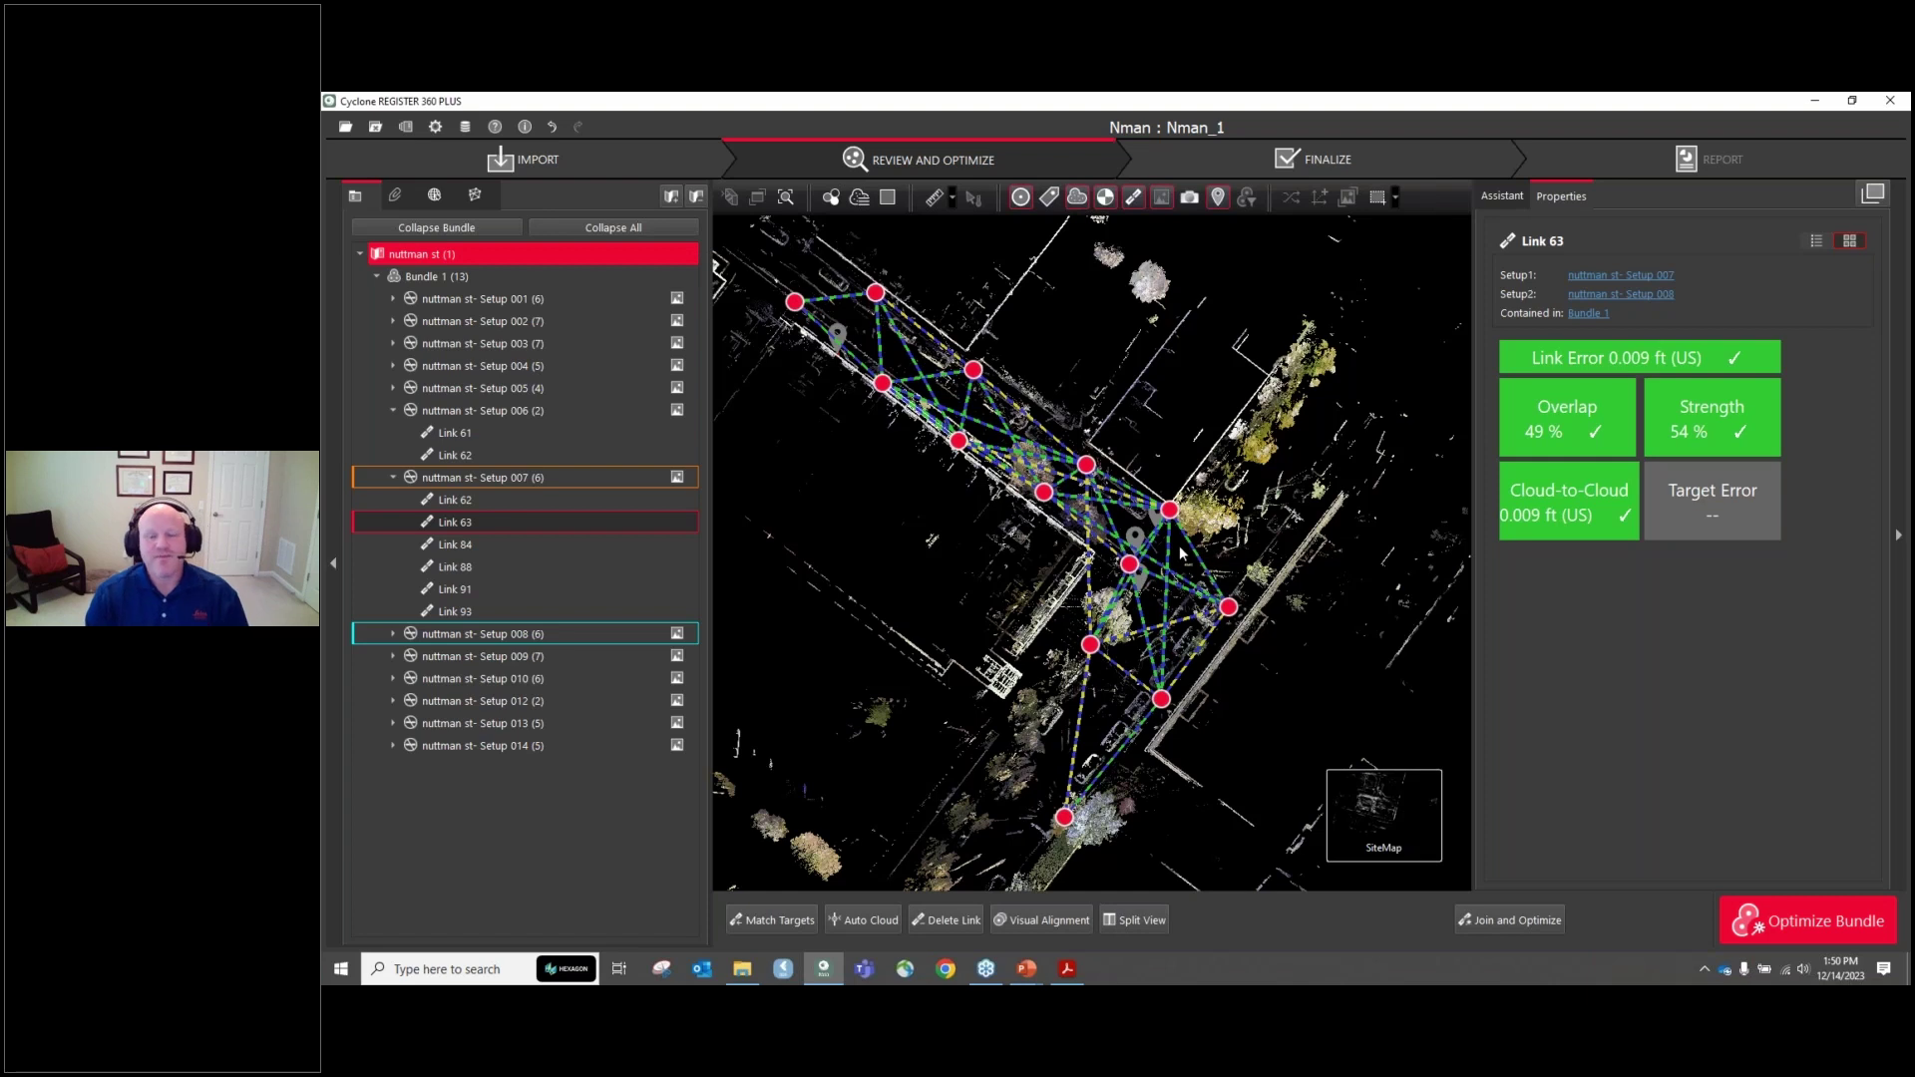
pyautogui.click(433, 275)
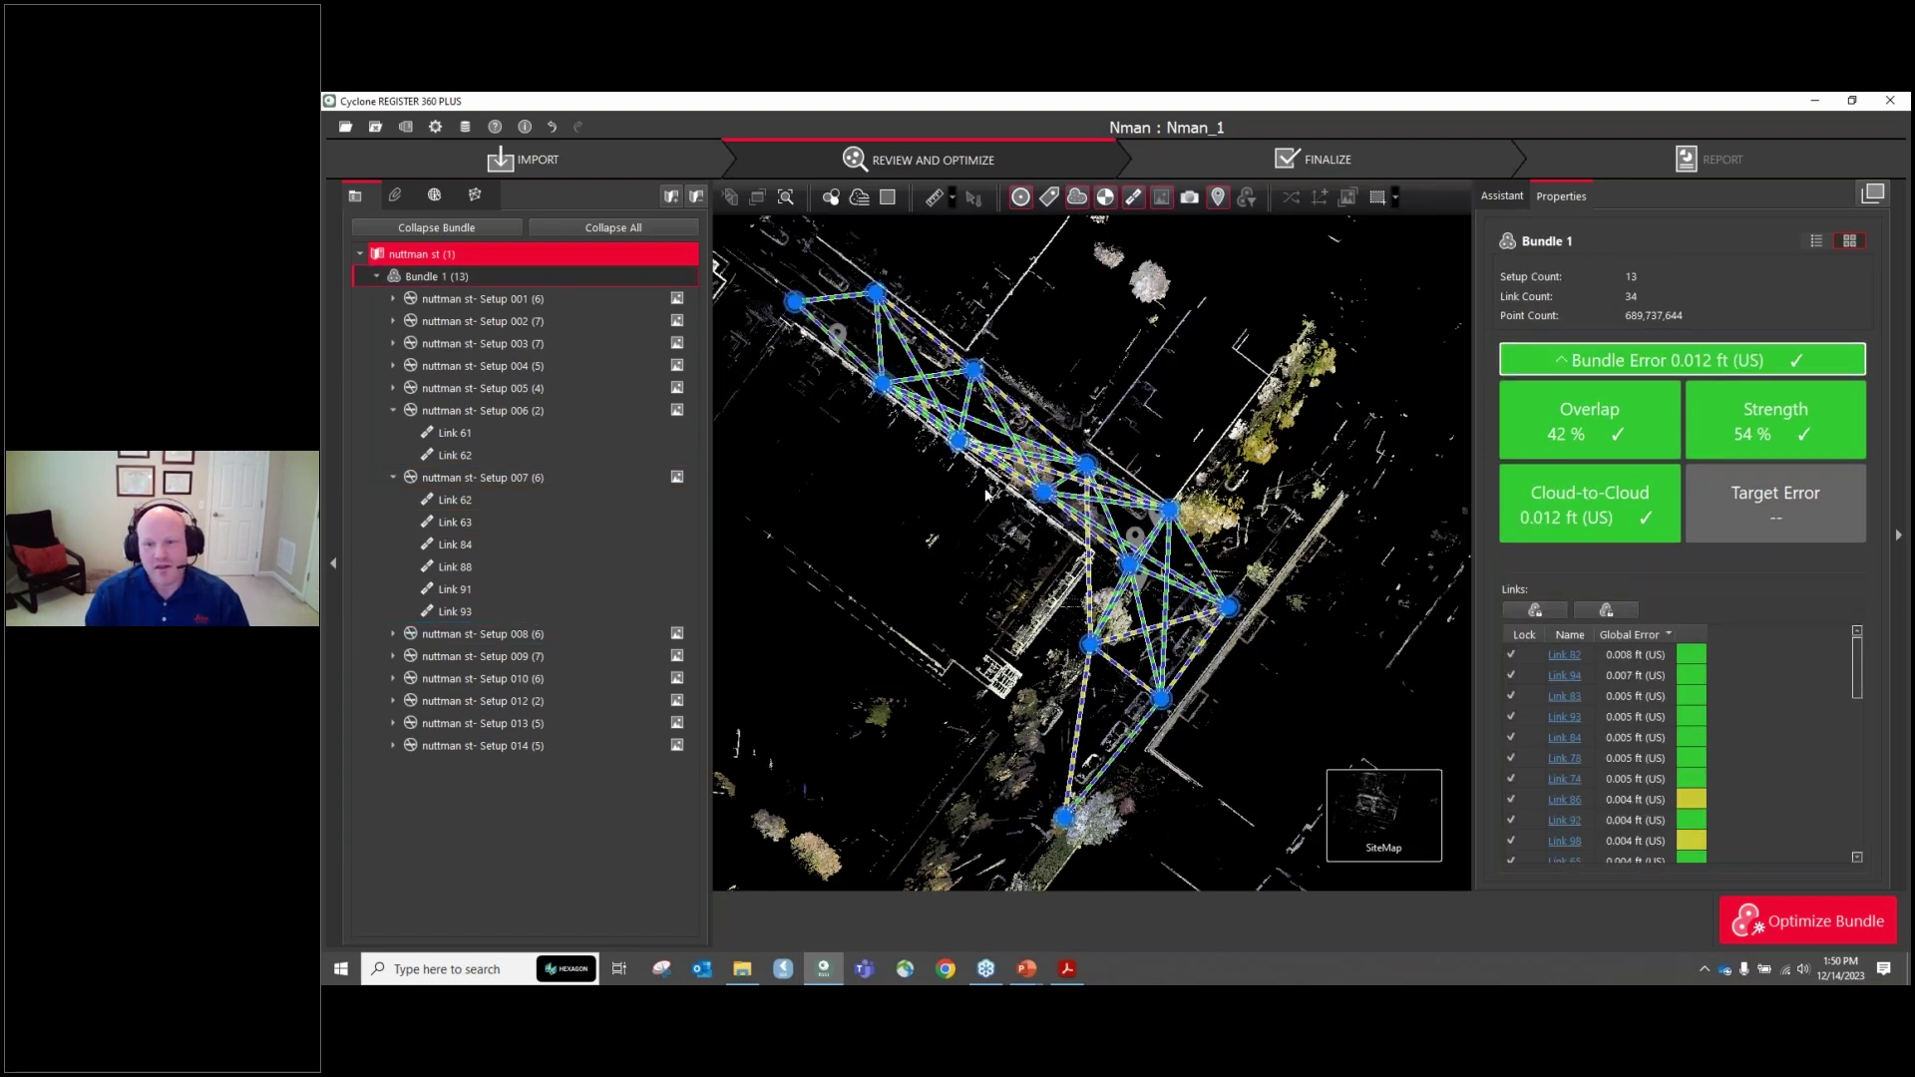